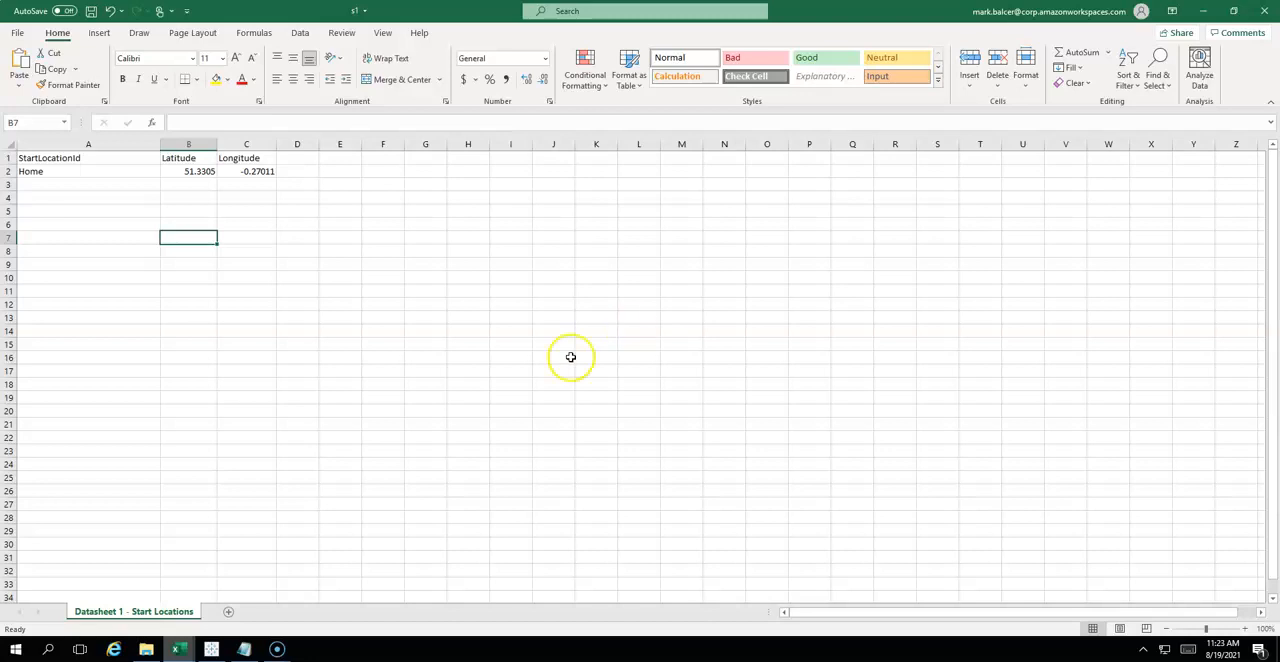
- Review the pickup locations workbook p2 and the shipments workbook d3 in Excel
{"action": "mouse_move", "coordinate": [181, 650]}
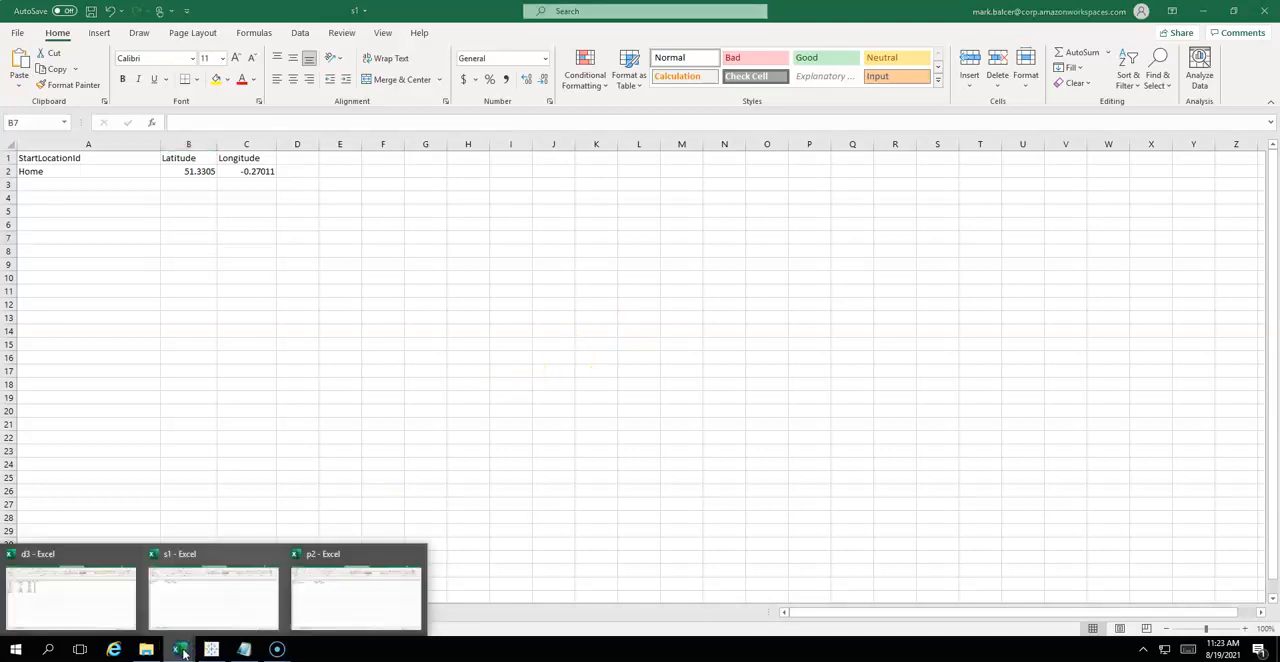
{"action": "left_click", "coordinate": [318, 582]}
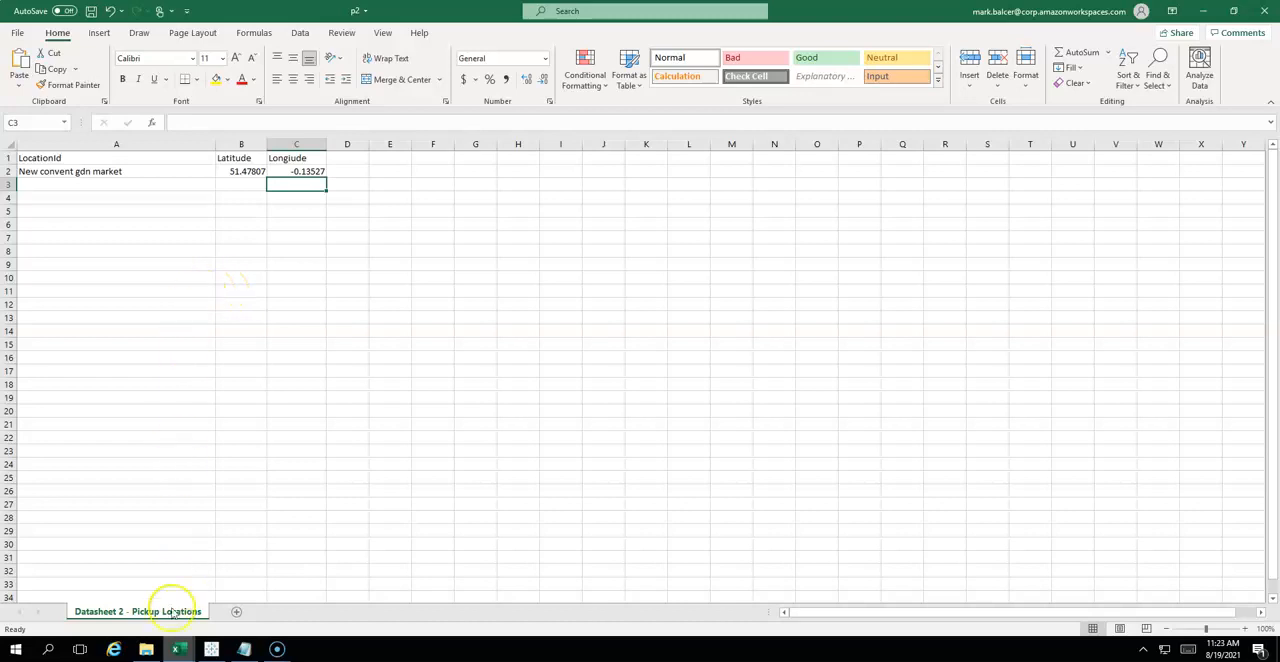
{"action": "left_click", "coordinate": [180, 648]}
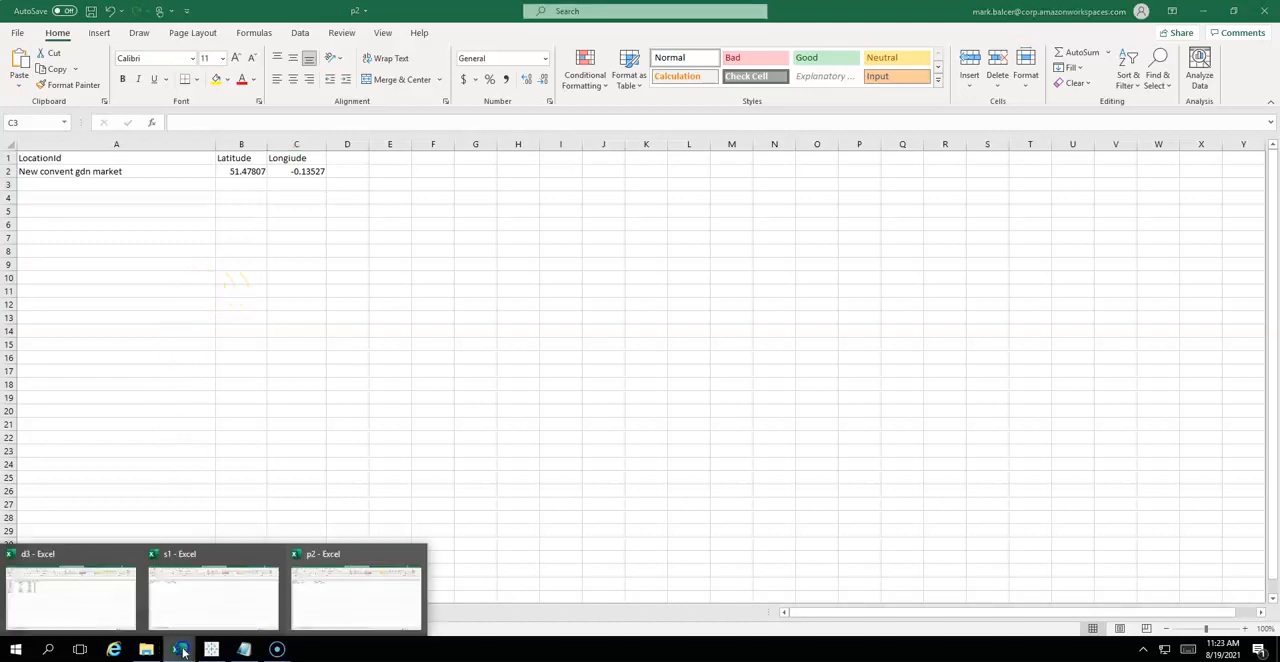
{"action": "left_click", "coordinate": [80, 604]}
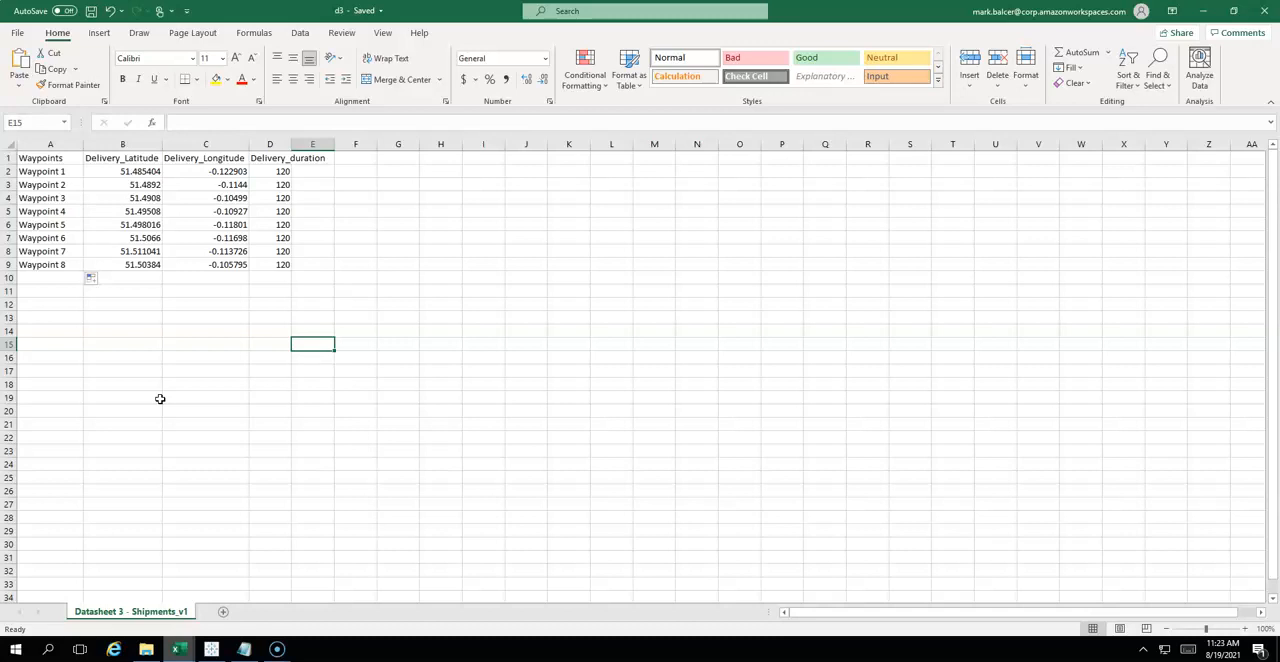
- Switch to Tableau and convert the averaged Latitude field in the Home Location sheet's rows to a discrete dimension
{"action": "mouse_move", "coordinate": [211, 645]}
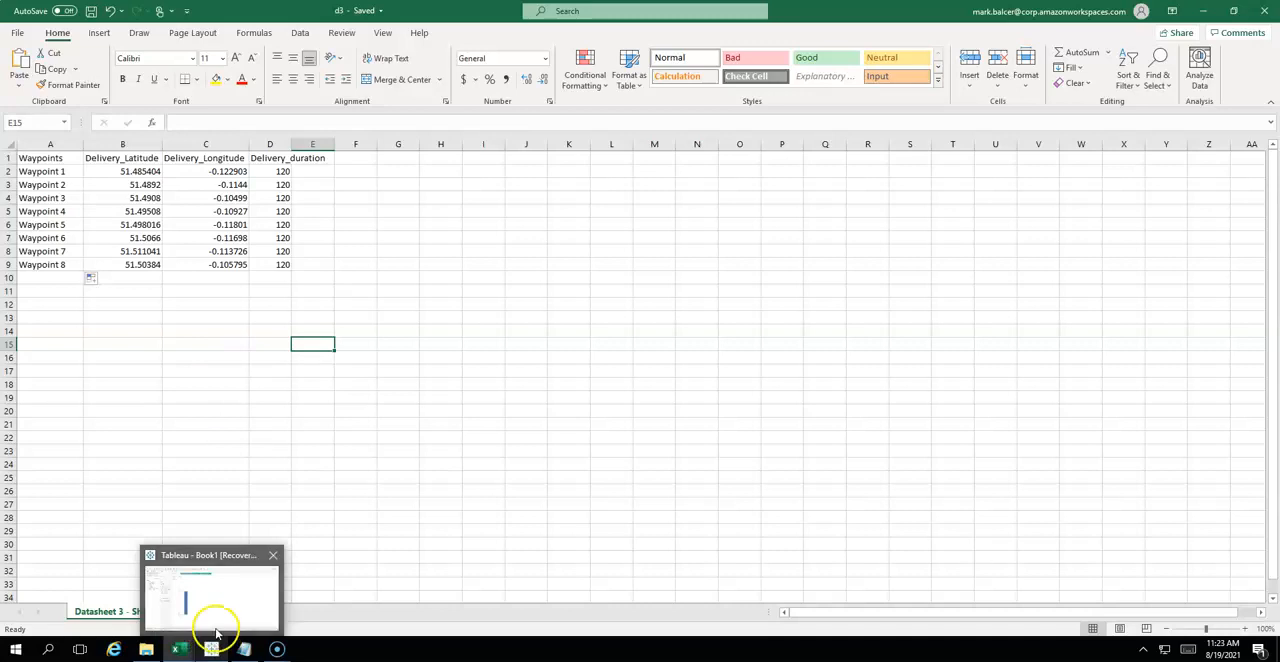
{"action": "left_click", "coordinate": [215, 620]}
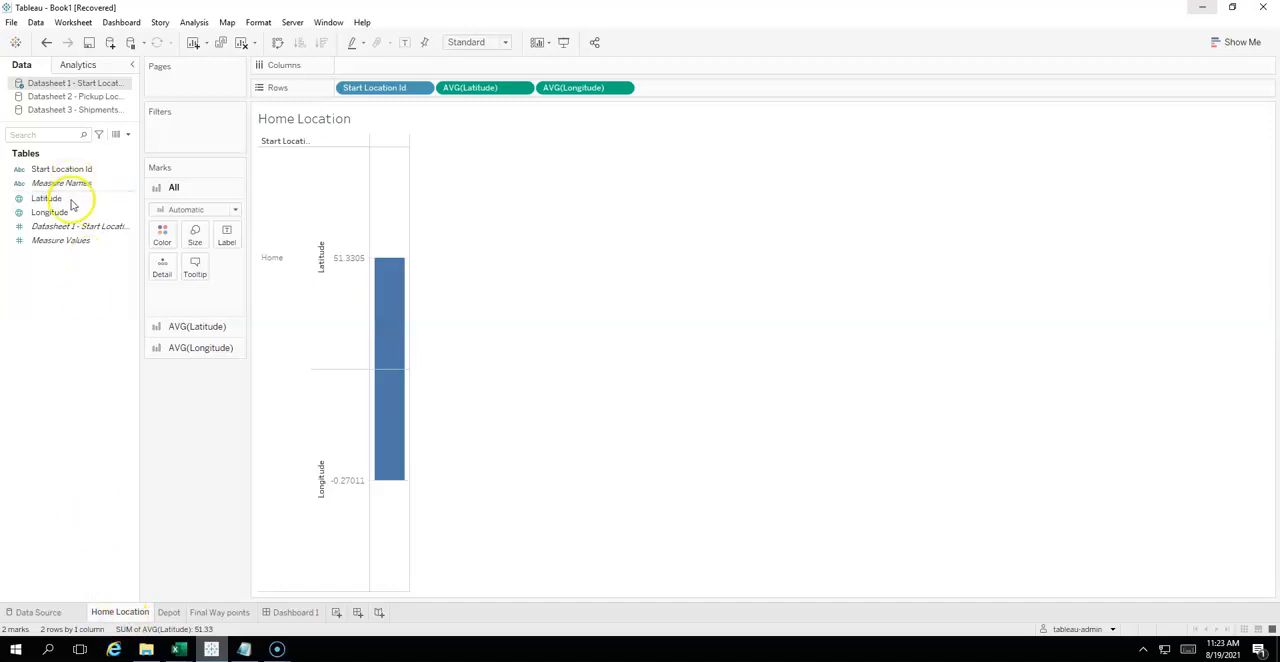
{"action": "left_click", "coordinate": [525, 90]}
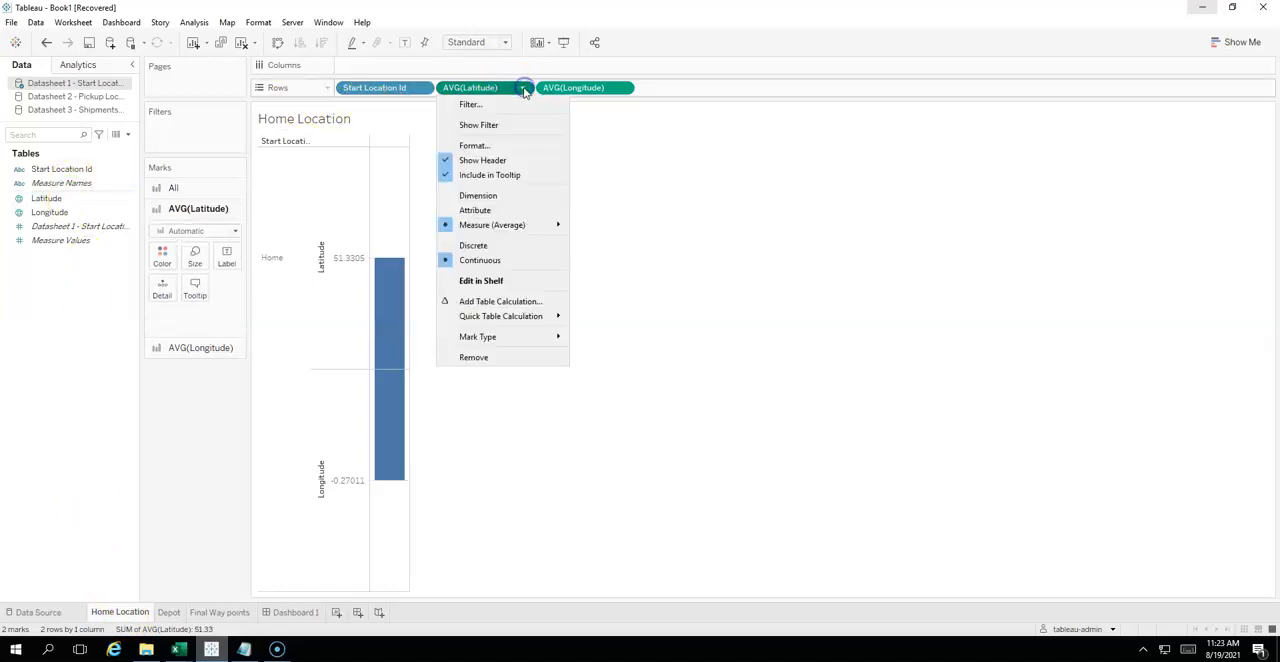
{"action": "left_click", "coordinate": [518, 196]}
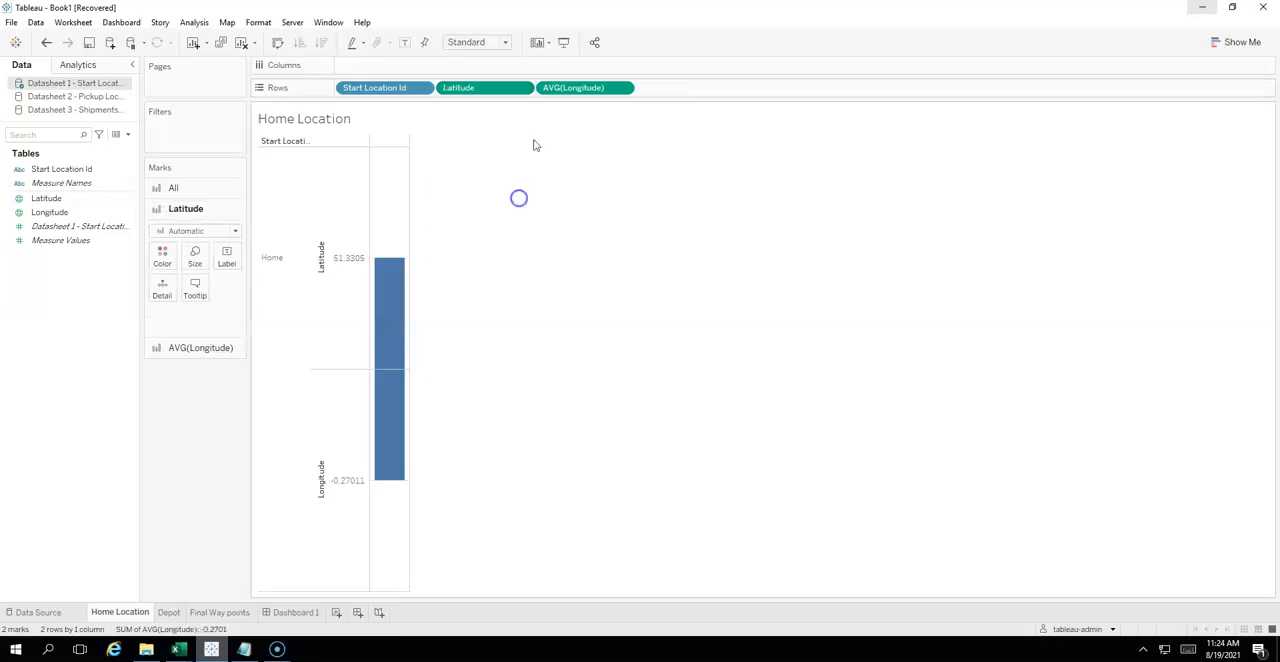
{"action": "left_click", "coordinate": [523, 89]}
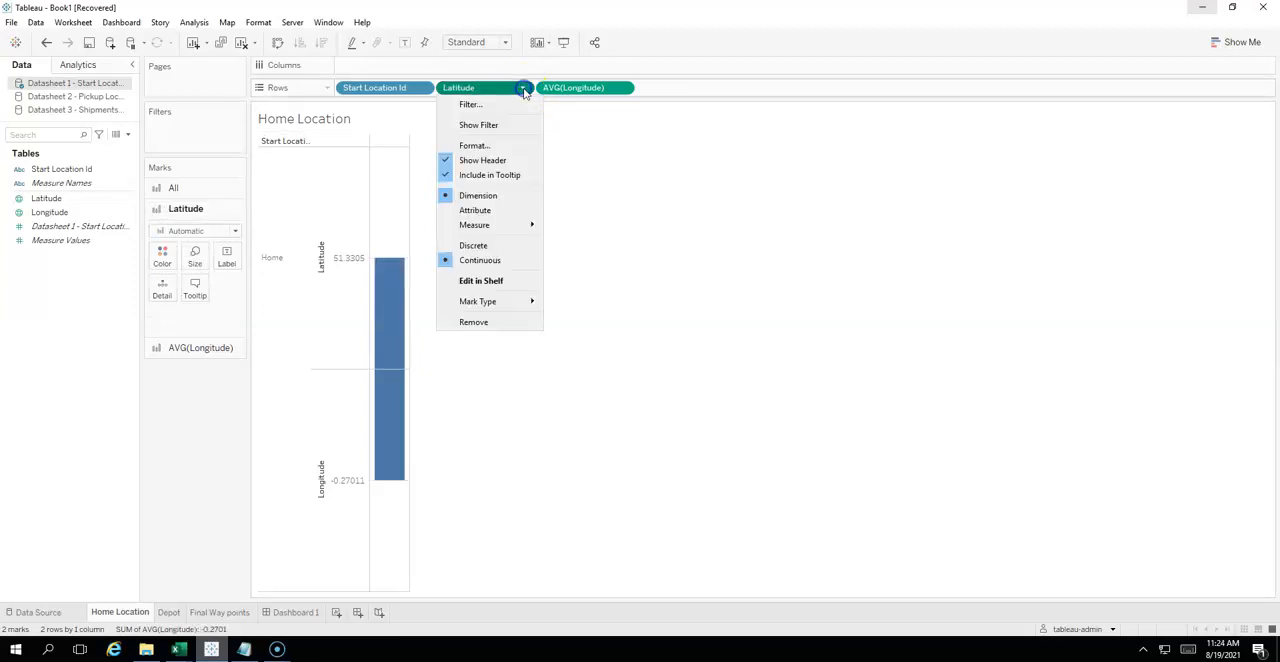
{"action": "left_click", "coordinate": [510, 246]}
- Convert the averaged Longitude field in the Home Location sheet's rows to a discrete dimension
{"action": "left_click", "coordinate": [624, 89]}
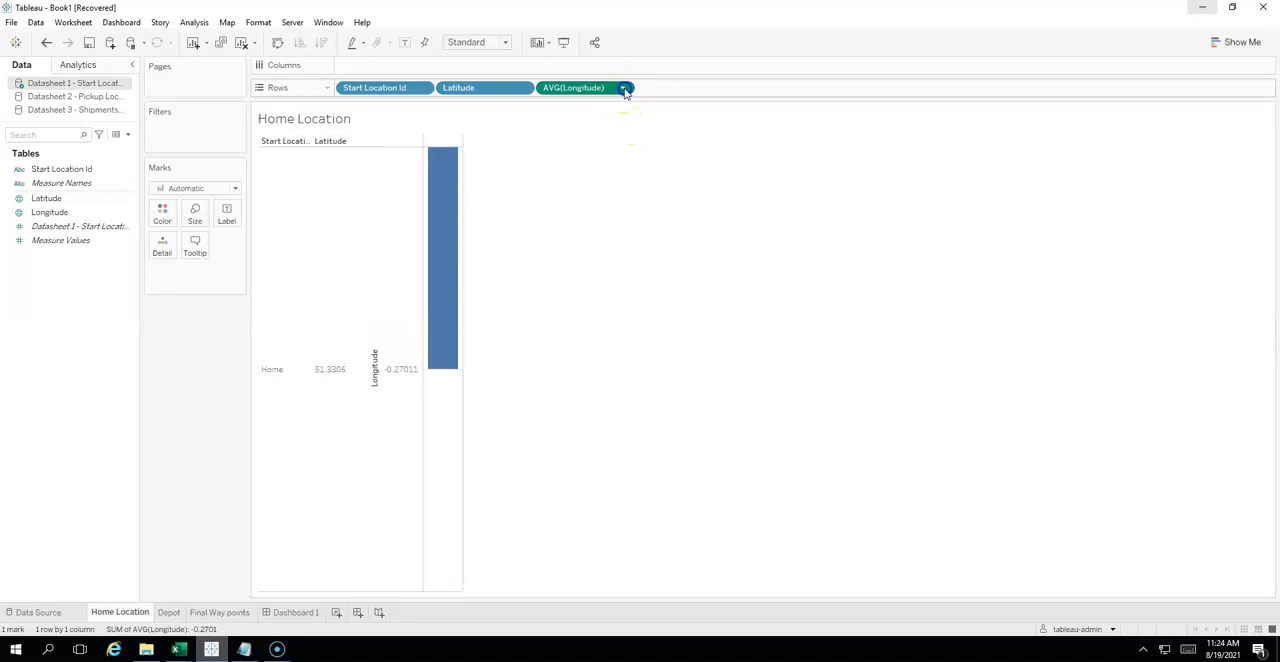
{"action": "left_click", "coordinate": [626, 195]}
{"action": "left_click", "coordinate": [621, 90]}
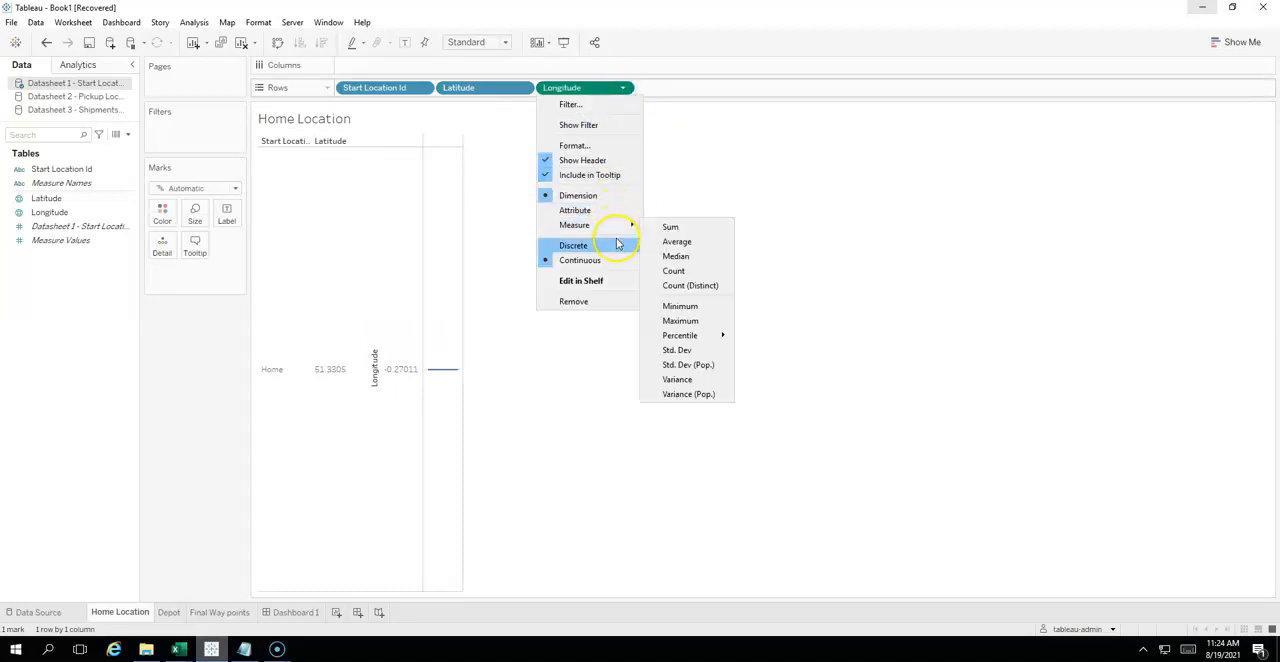
{"action": "left_click", "coordinate": [616, 241]}
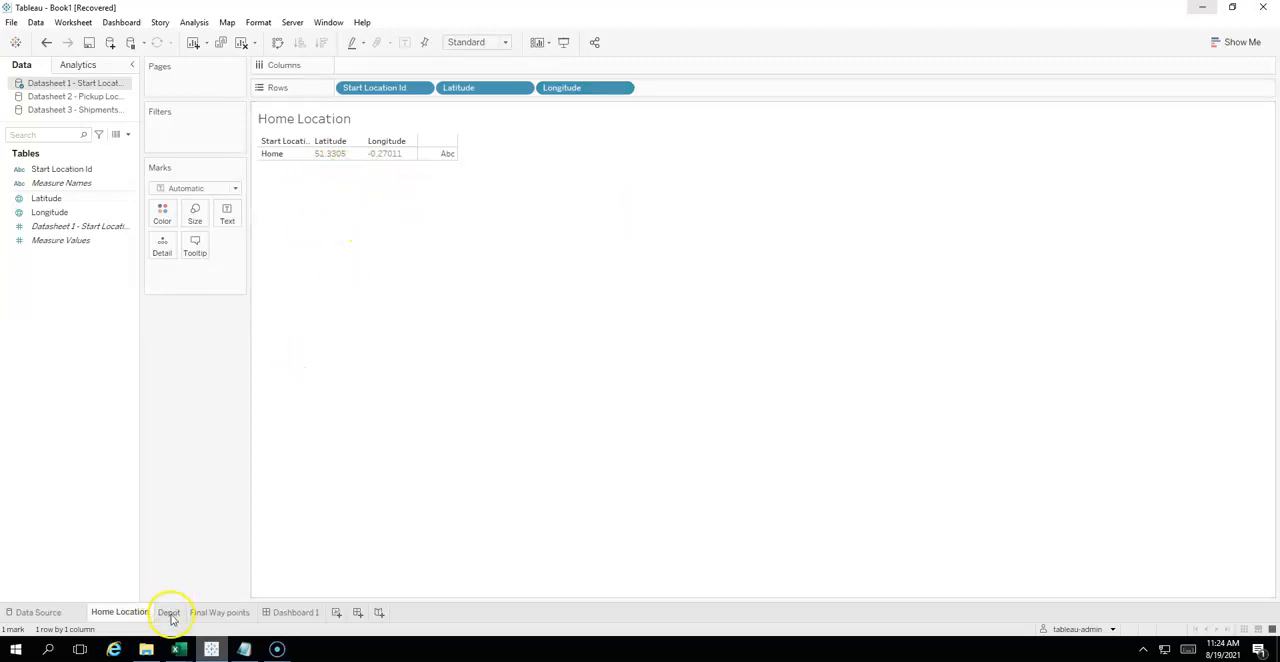
- On the Depot sheet, convert the averaged Latitude field in the rows to a discrete dimension
{"action": "left_click", "coordinate": [170, 613]}
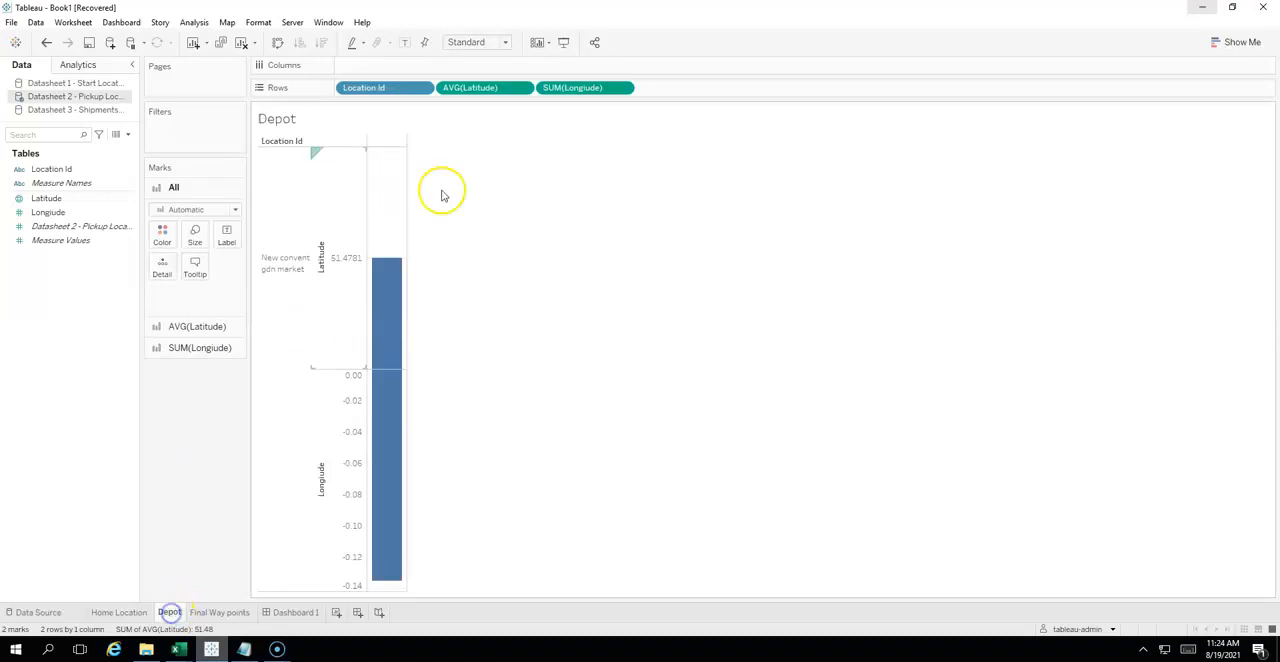
{"action": "left_click", "coordinate": [522, 89]}
{"action": "left_click", "coordinate": [520, 195]}
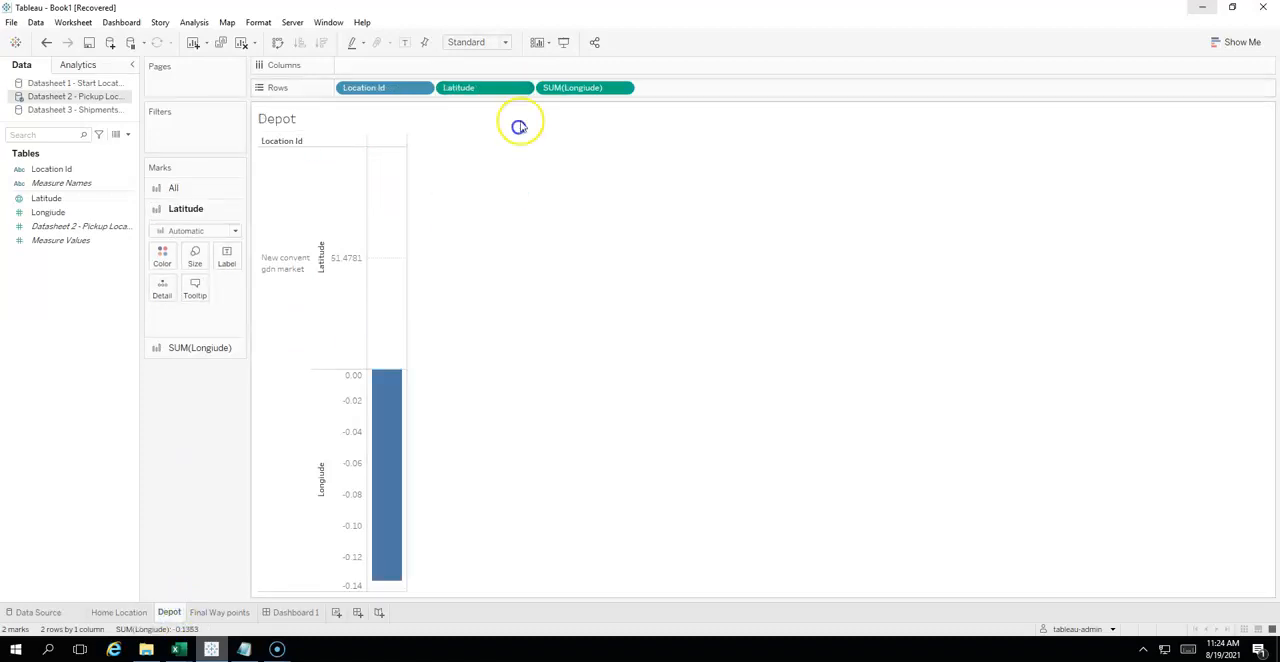
{"action": "left_click", "coordinate": [522, 89]}
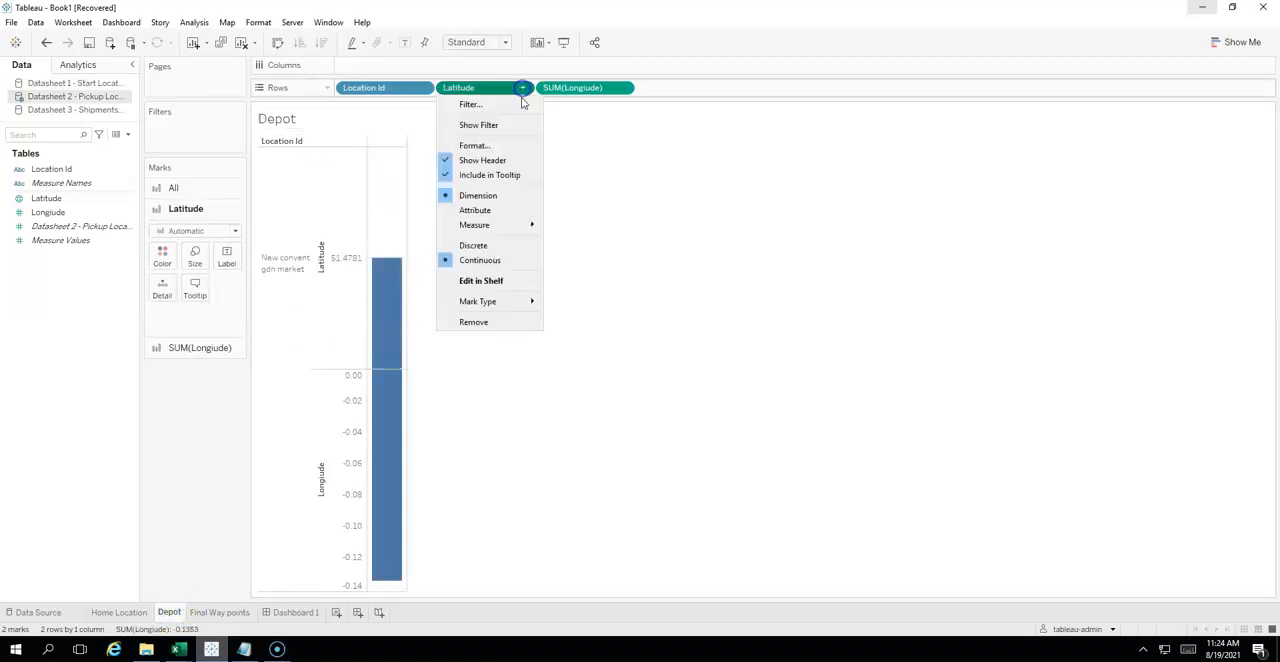
{"action": "left_click", "coordinate": [516, 245]}
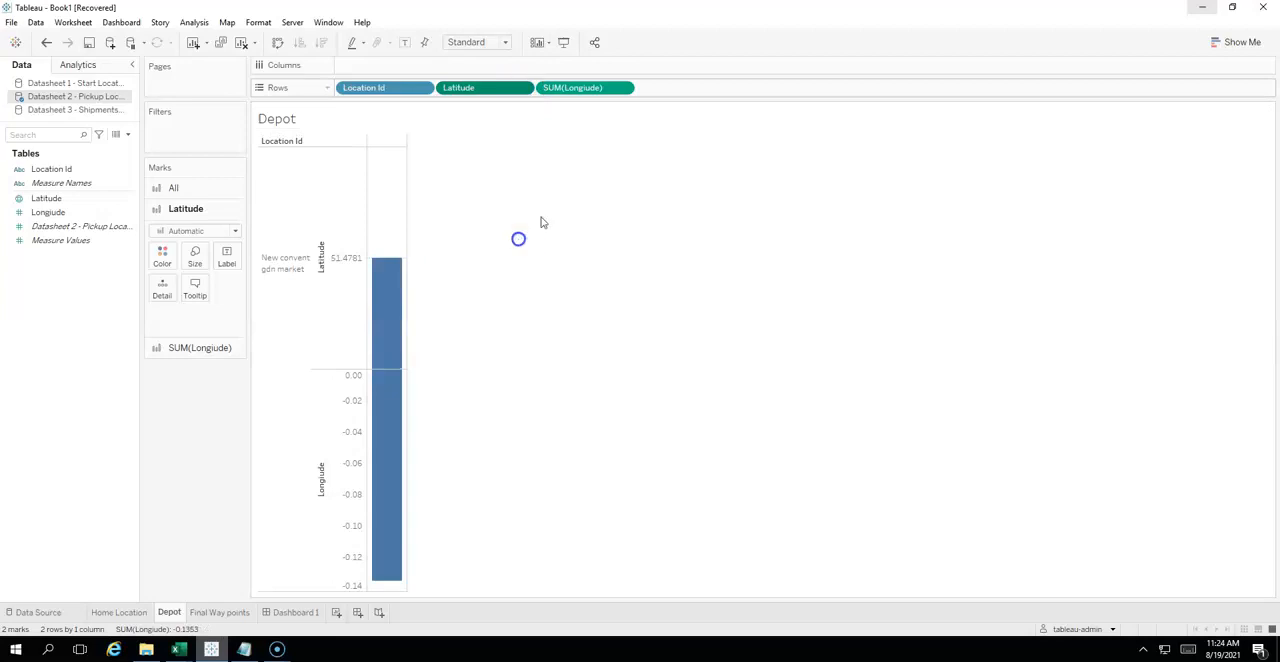
- Convert the summed Longiude field in the Depot sheet's rows to a discrete dimension
{"action": "left_click", "coordinate": [622, 88]}
{"action": "left_click", "coordinate": [622, 195]}
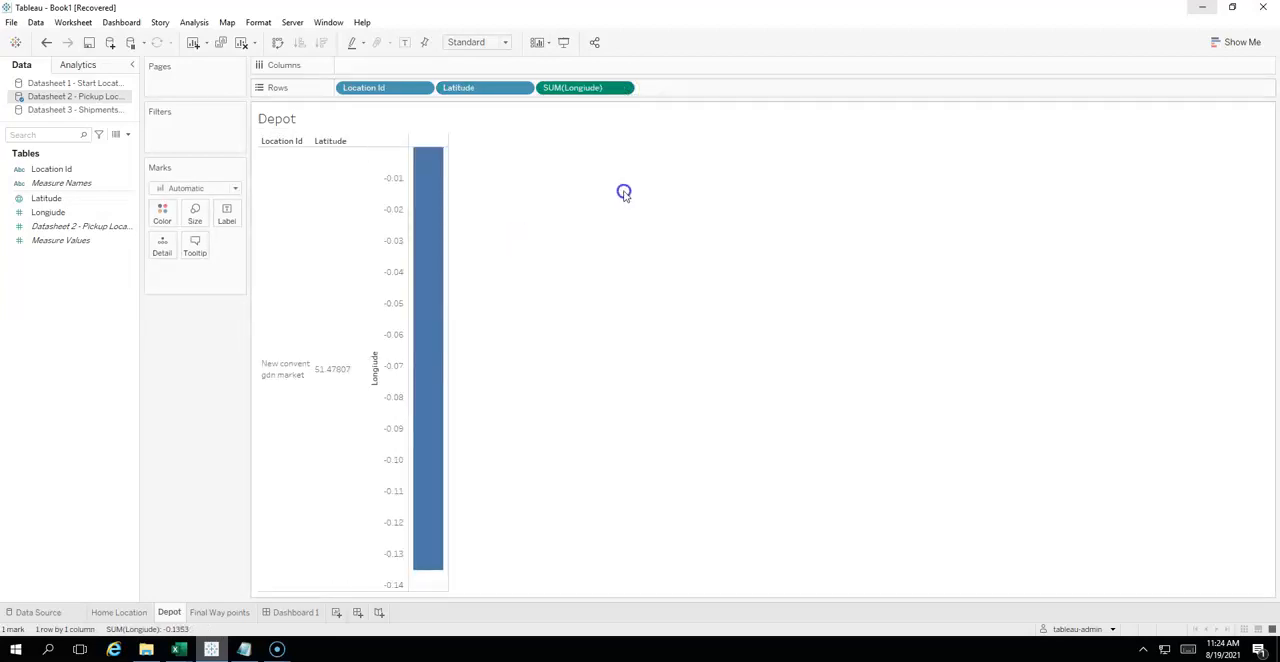
{"action": "left_click", "coordinate": [622, 88]}
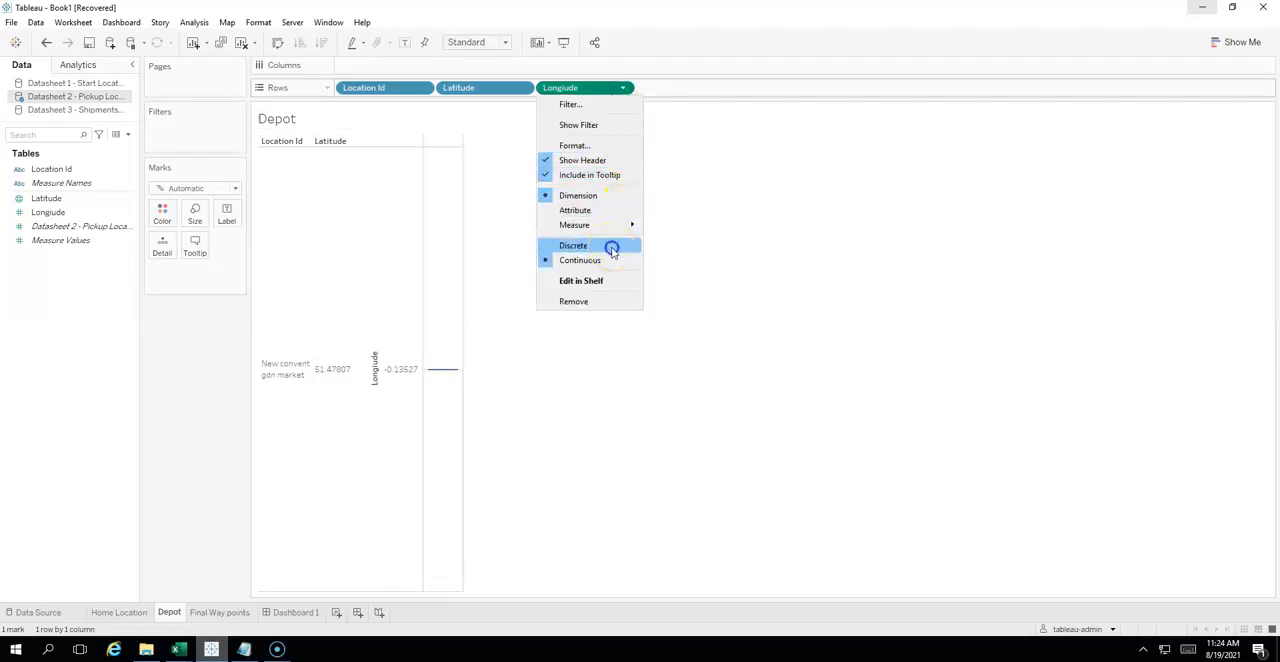
{"action": "left_click", "coordinate": [612, 248]}
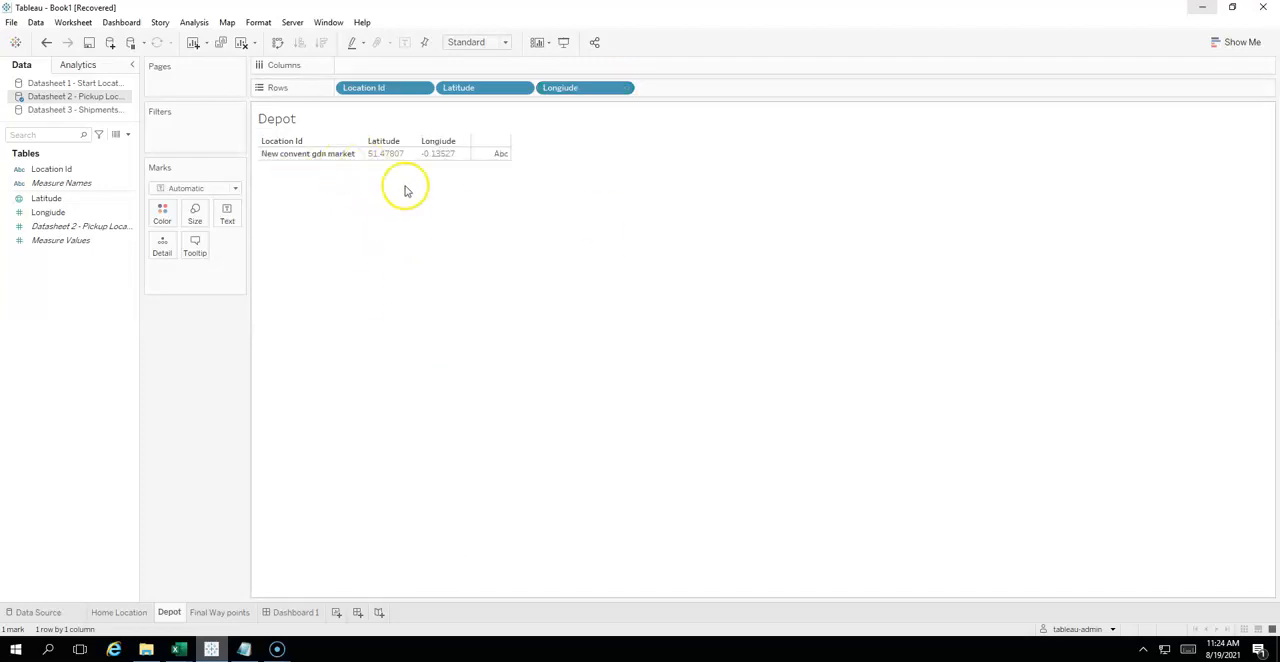
- On the Final Way points sheet, convert the averaged Delivery Latitude field in the rows to a discrete dimension
{"action": "left_click", "coordinate": [217, 612]}
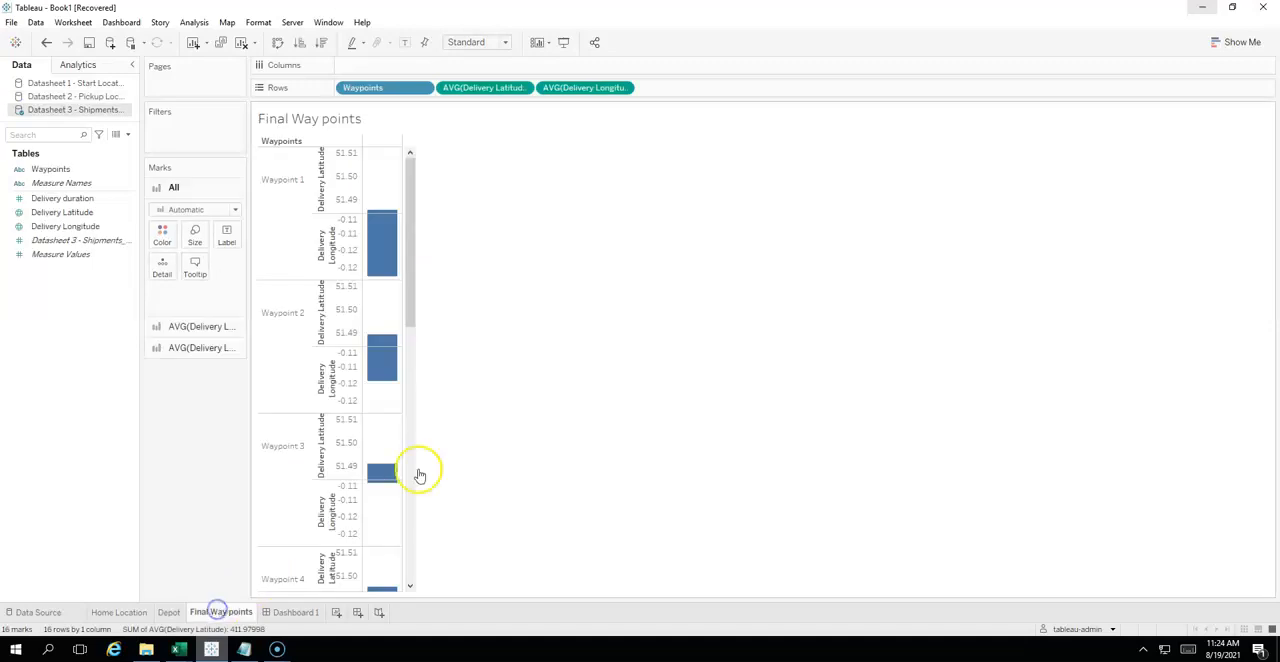
{"action": "left_click", "coordinate": [525, 88]}
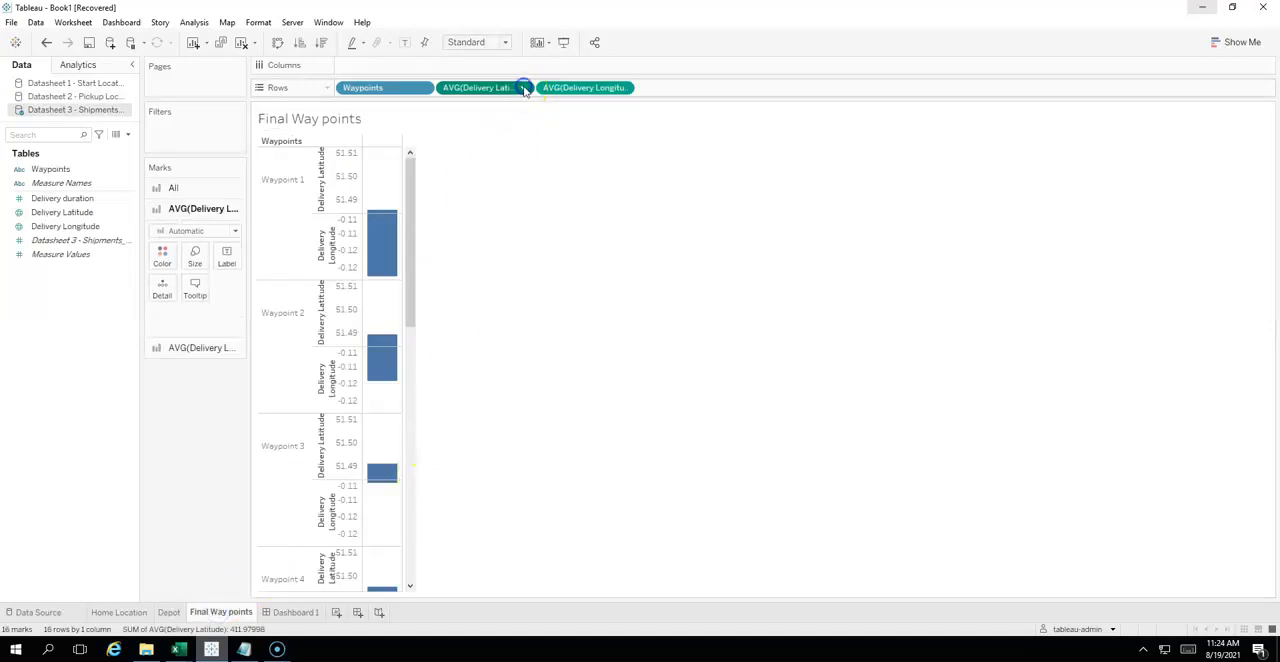
{"action": "left_click", "coordinate": [513, 193]}
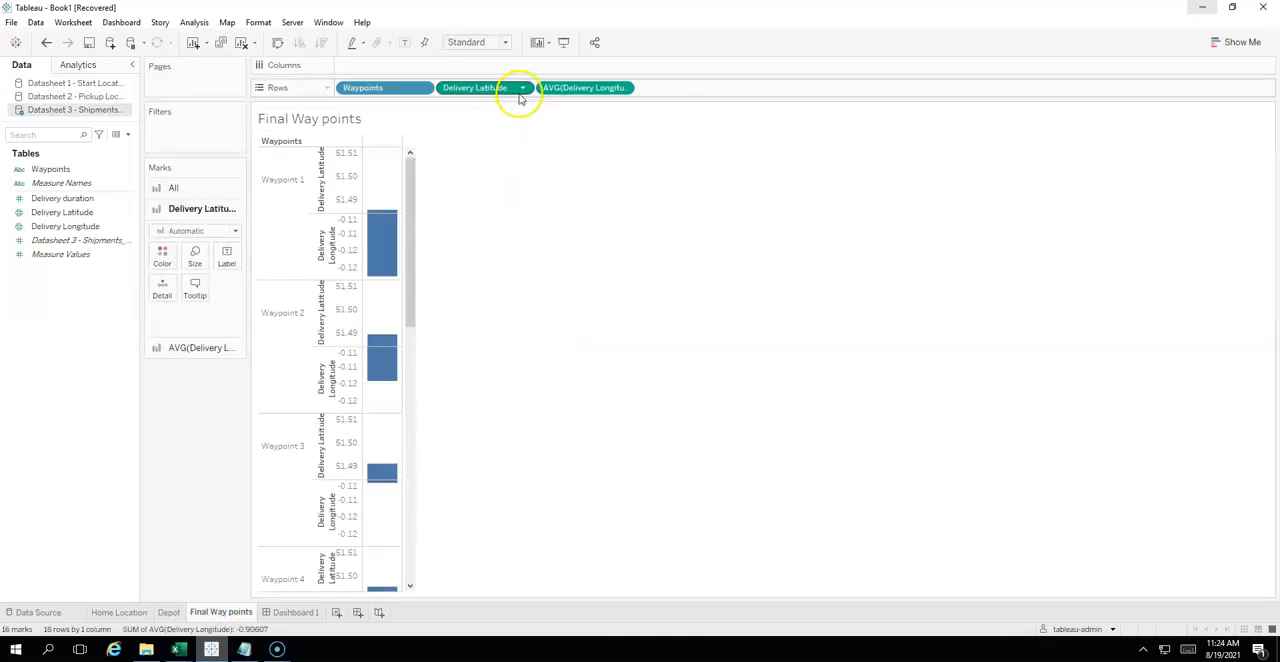
{"action": "left_click", "coordinate": [525, 88]}
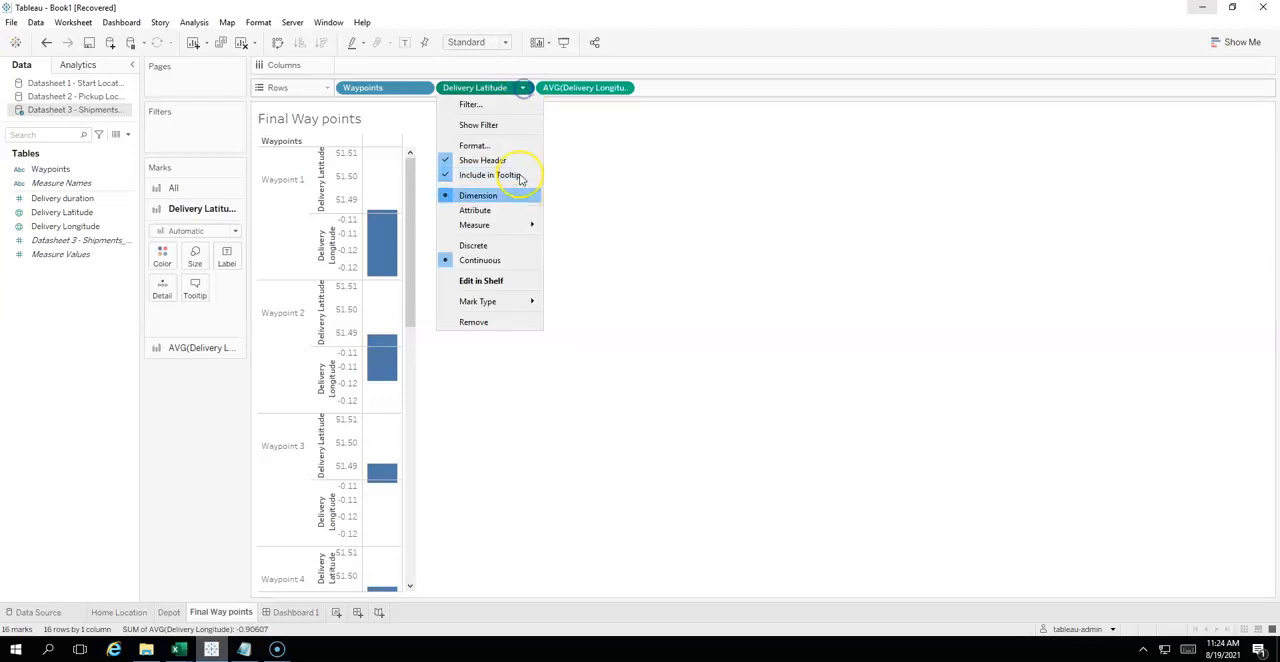
{"action": "left_click", "coordinate": [516, 243]}
- Convert the averaged Delivery Longitude field in the Final Way points sheet's rows to a discrete dimension
{"action": "left_click", "coordinate": [622, 88]}
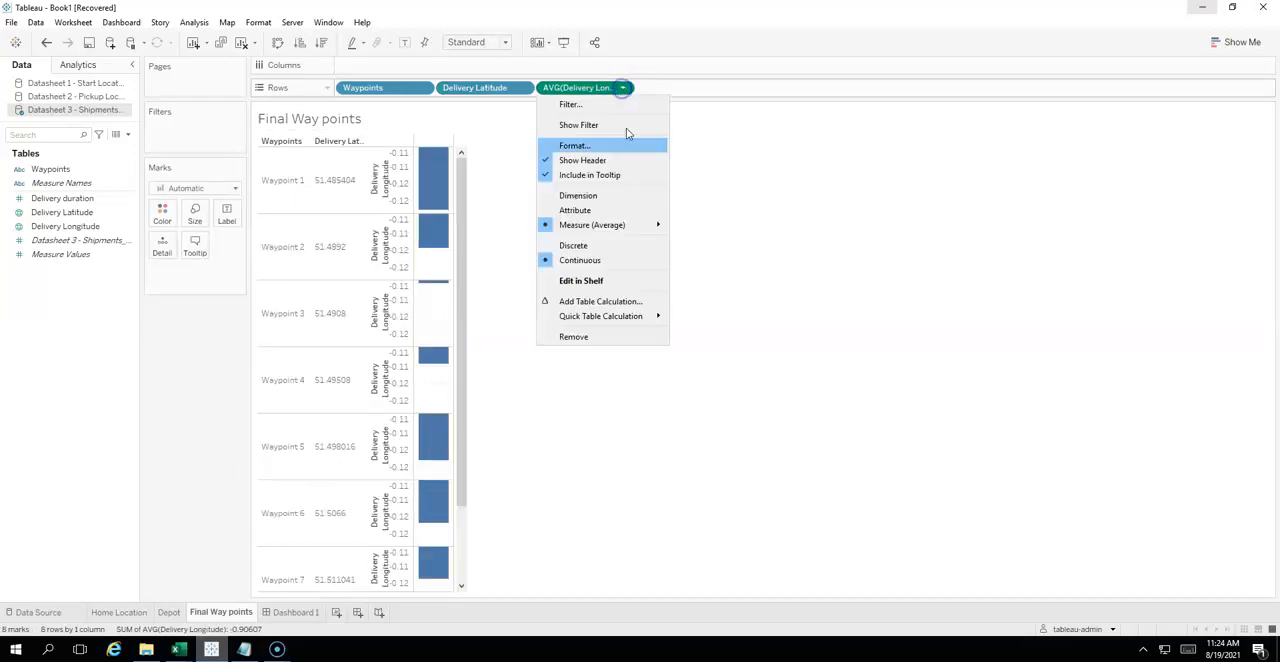
{"action": "left_click", "coordinate": [624, 194]}
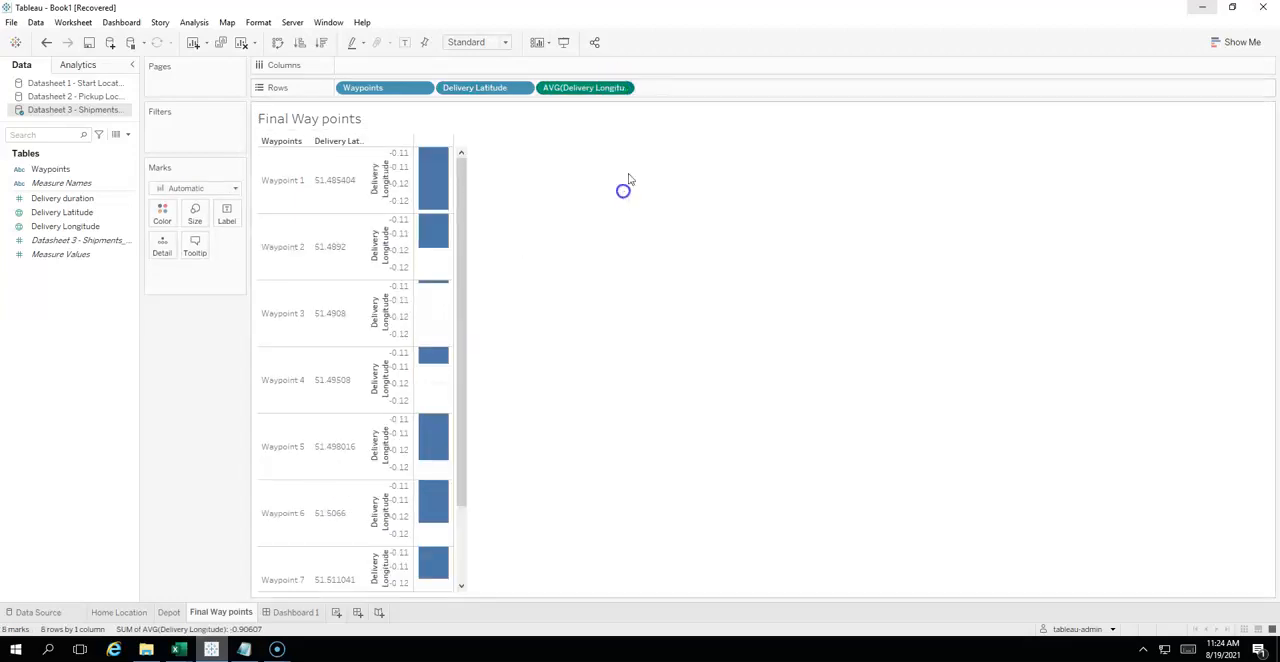
{"action": "left_click", "coordinate": [622, 88]}
{"action": "left_click", "coordinate": [620, 245]}
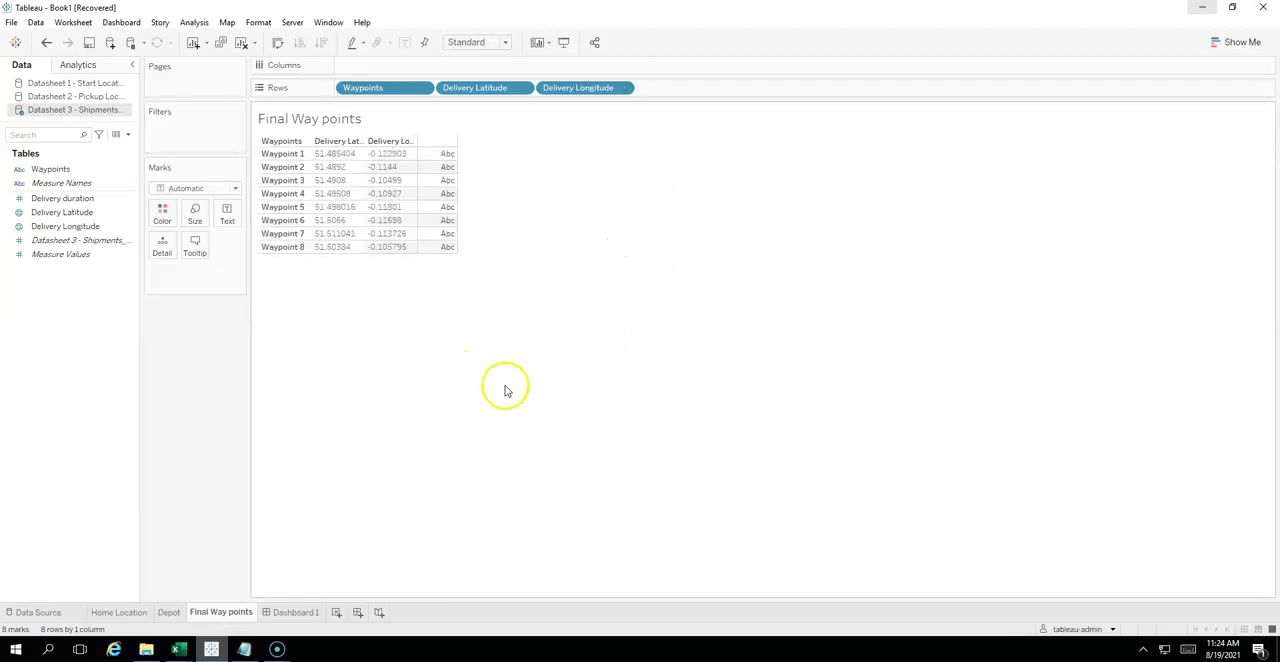
- On Dashboard 1, place the Home Location and Depot sheets as floating items and shrink each to a tiny box
{"action": "left_click", "coordinate": [296, 612]}
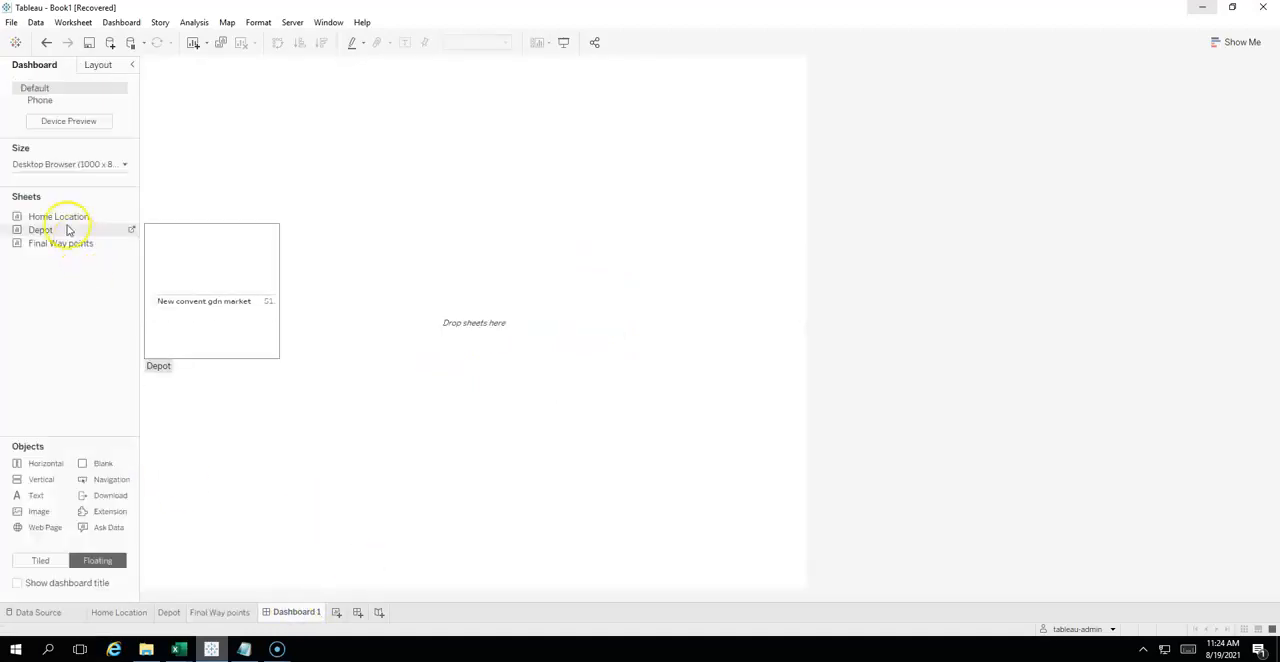
{"action": "left_click_drag", "start_coordinate": [60, 216], "coordinate": [186, 342]}
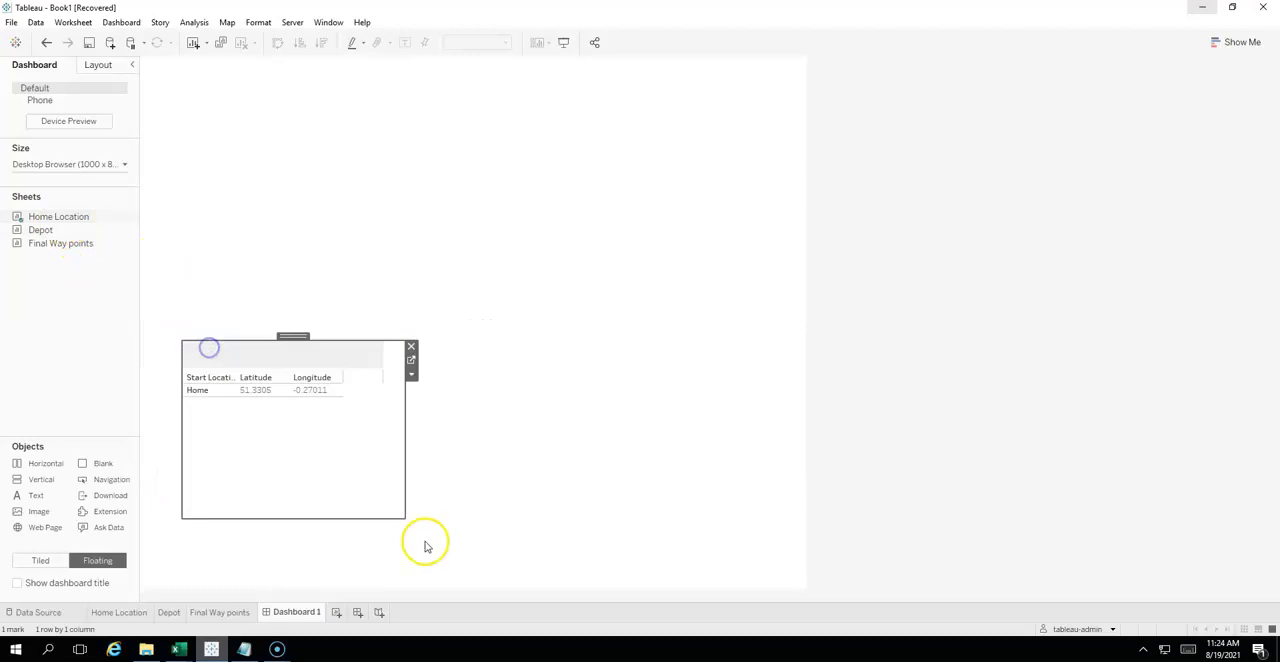
{"action": "left_click_drag", "start_coordinate": [277, 461], "coordinate": [134, 320]}
{"action": "left_click_drag", "start_coordinate": [36, 229], "coordinate": [302, 383]}
{"action": "left_click_drag", "start_coordinate": [532, 563], "coordinate": [318, 398]}
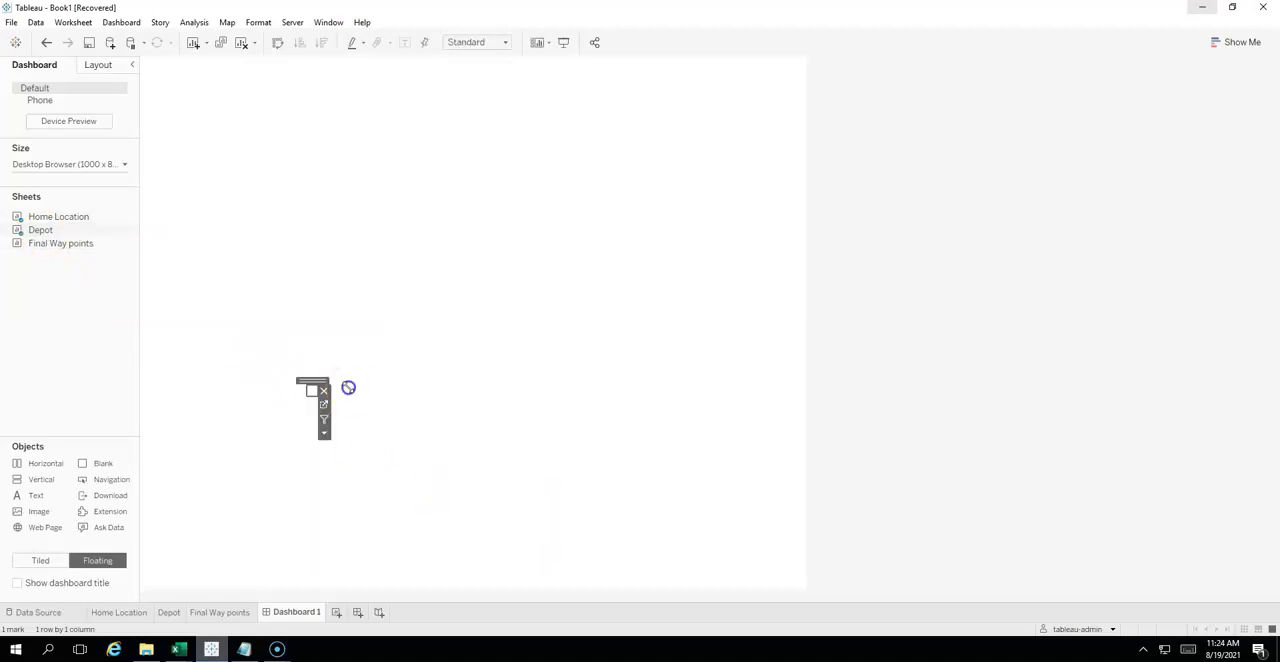
- Add the Final Way points sheet to the dashboard as a floating item and shrink it to a tiny box
{"action": "left_click_drag", "start_coordinate": [62, 244], "coordinate": [523, 405]}
{"action": "left_click", "coordinate": [743, 551]}
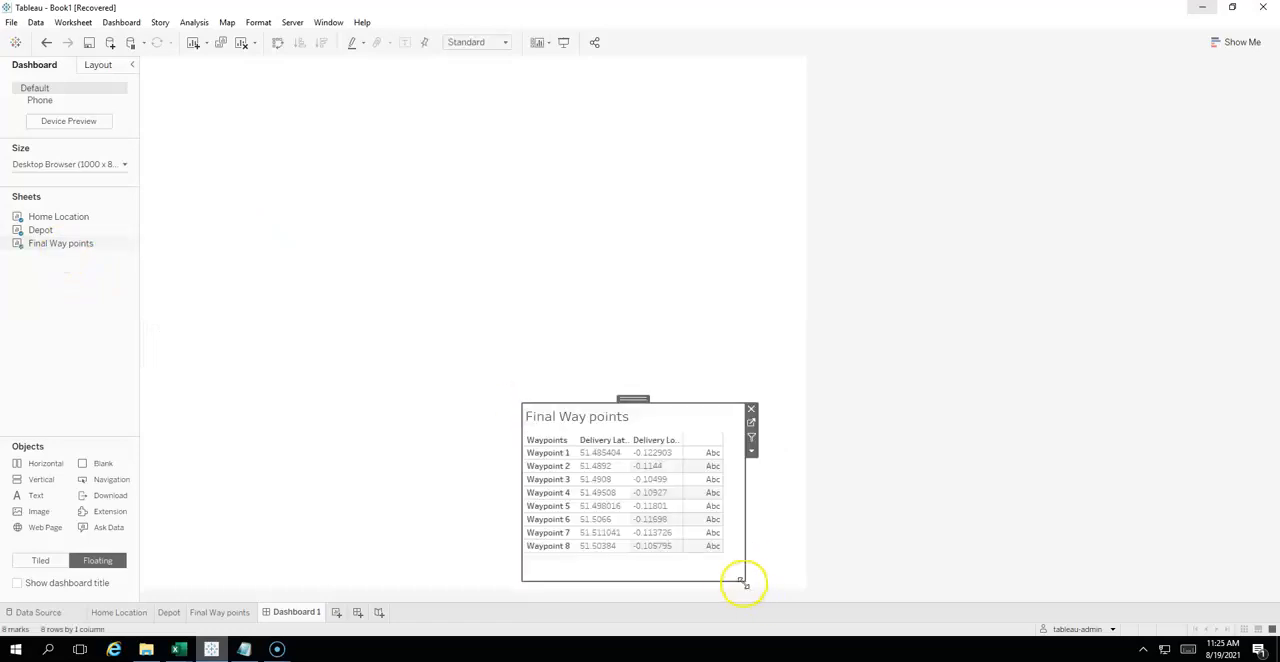
{"action": "left_click_drag", "start_coordinate": [743, 582], "coordinate": [531, 418]}
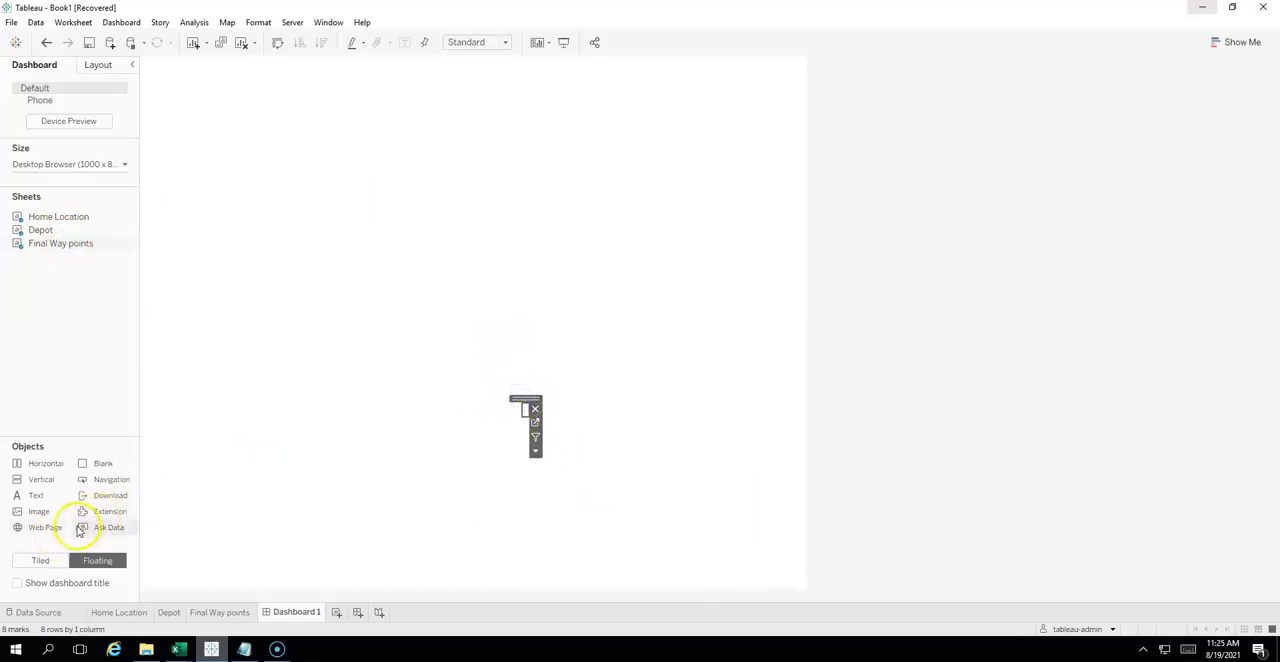
- Set new dashboard objects to tiled and add an Extension object filling the dashboard
{"action": "left_click", "coordinate": [40, 560]}
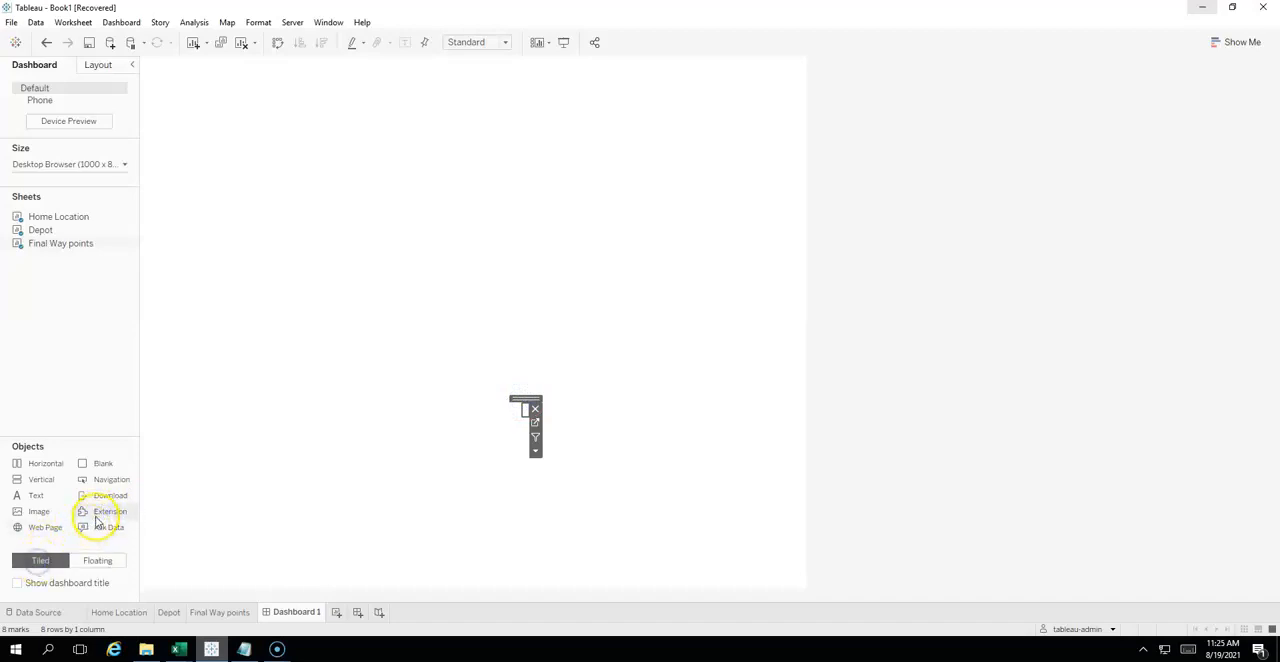
{"action": "left_click_drag", "start_coordinate": [97, 515], "coordinate": [182, 490]}
{"action": "left_click_drag", "start_coordinate": [288, 458], "coordinate": [387, 414]}
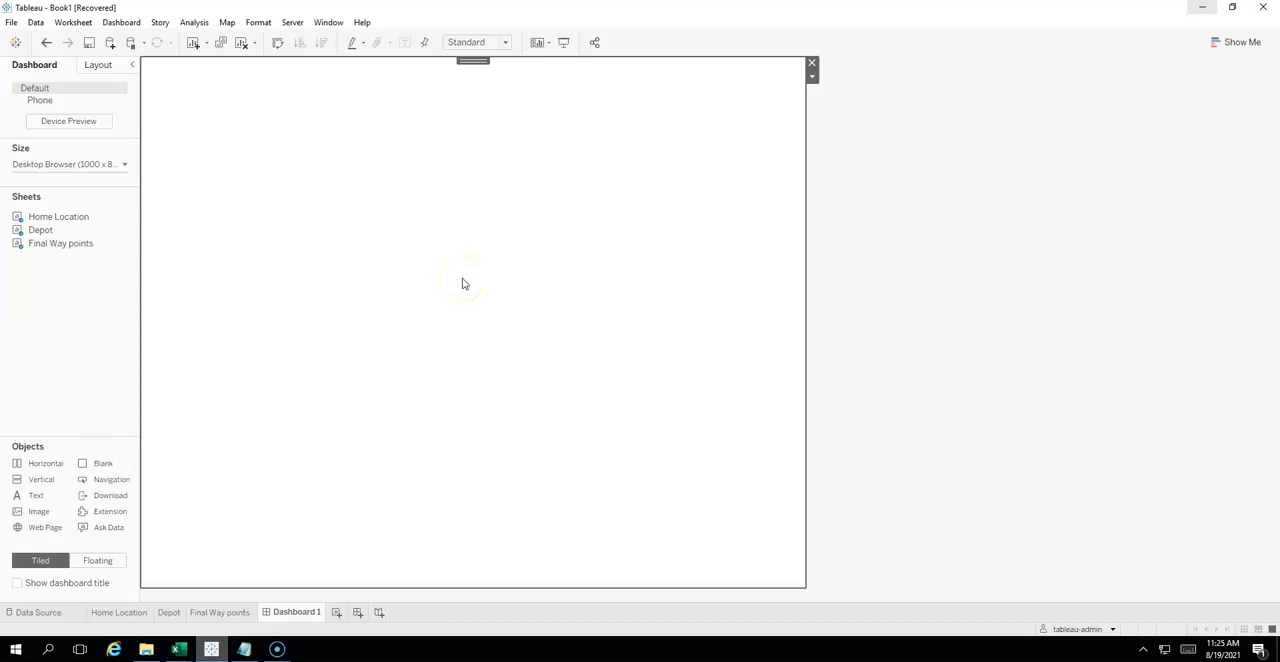
{"action": "mouse_move", "coordinate": [279, 650]}
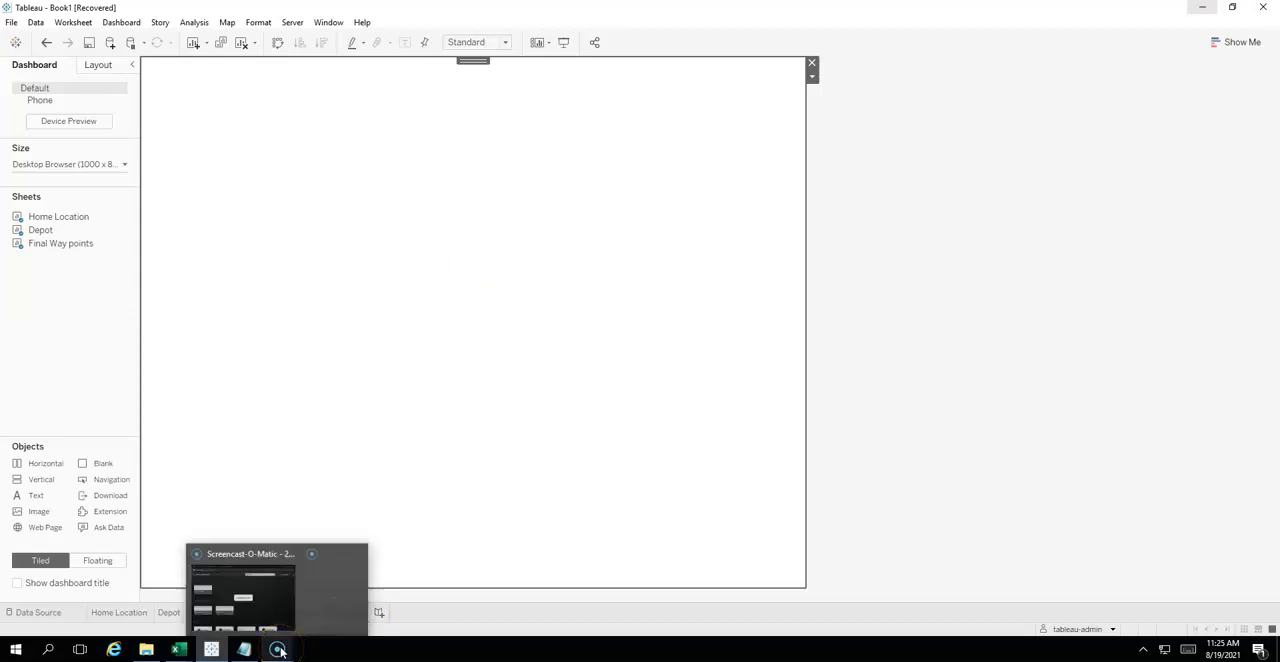
{"action": "left_click", "coordinate": [327, 601]}
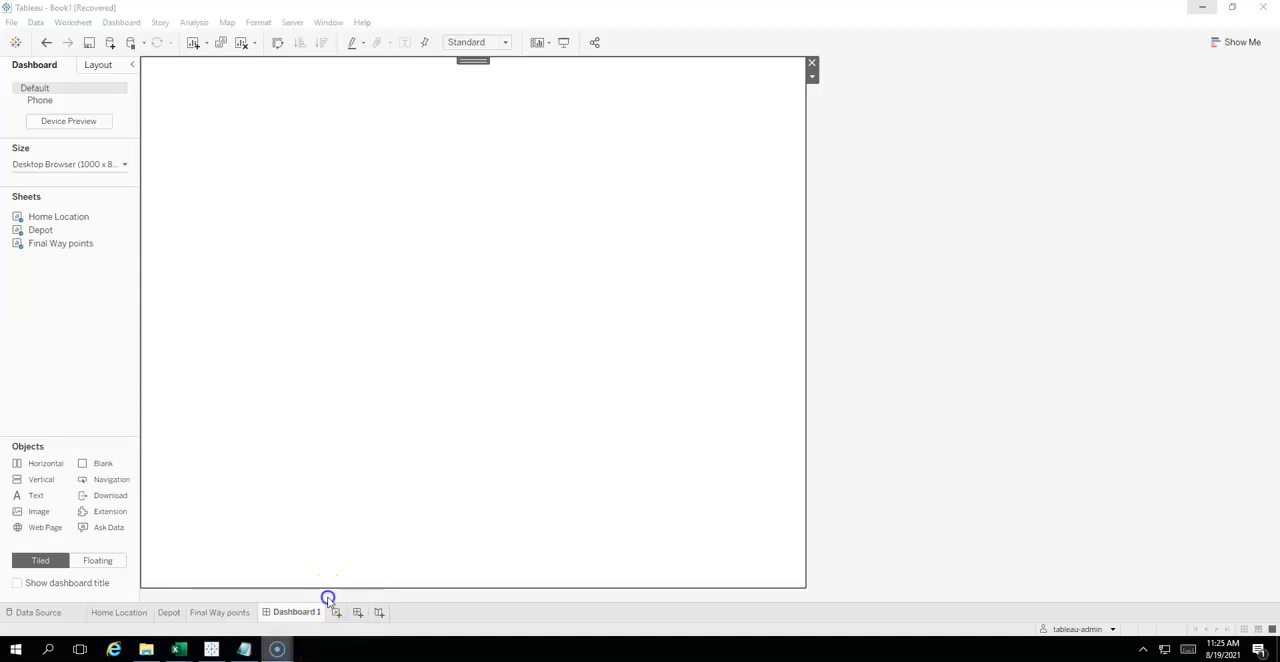
- Load the local extension file Eqolines.trex from the Documents folder into the dashboard's extension object
{"action": "left_click", "coordinate": [279, 651]}
{"action": "left_click", "coordinate": [622, 355]}
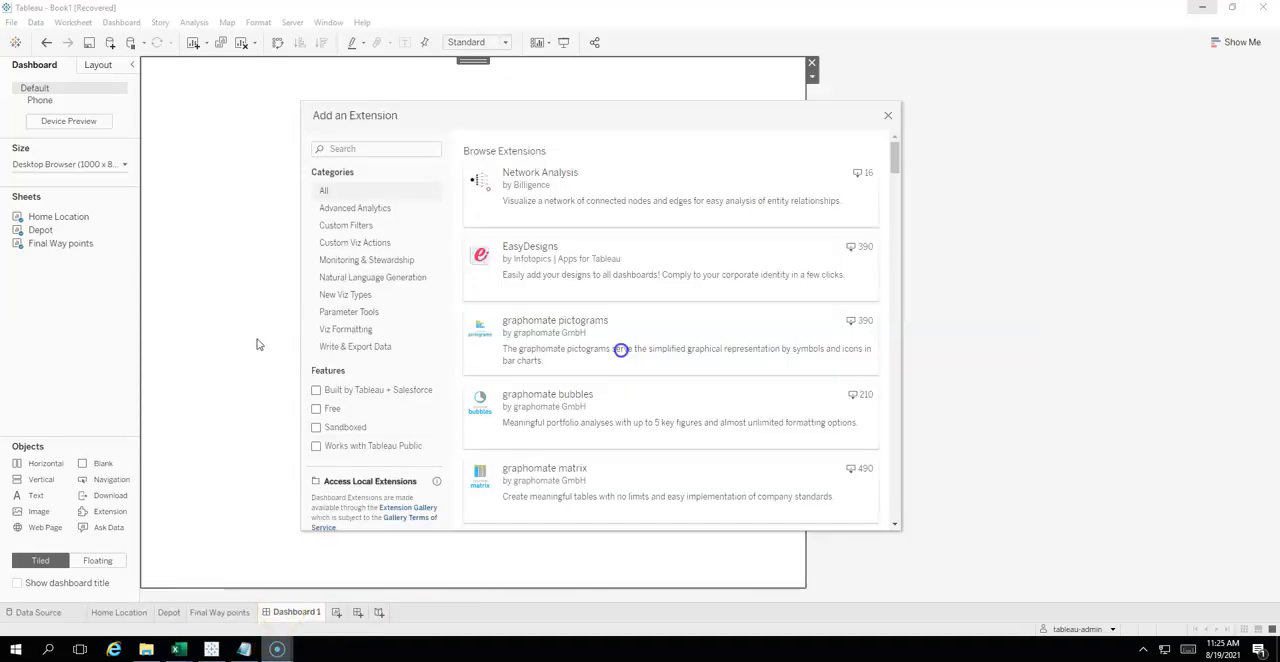
{"action": "left_click", "coordinate": [383, 483]}
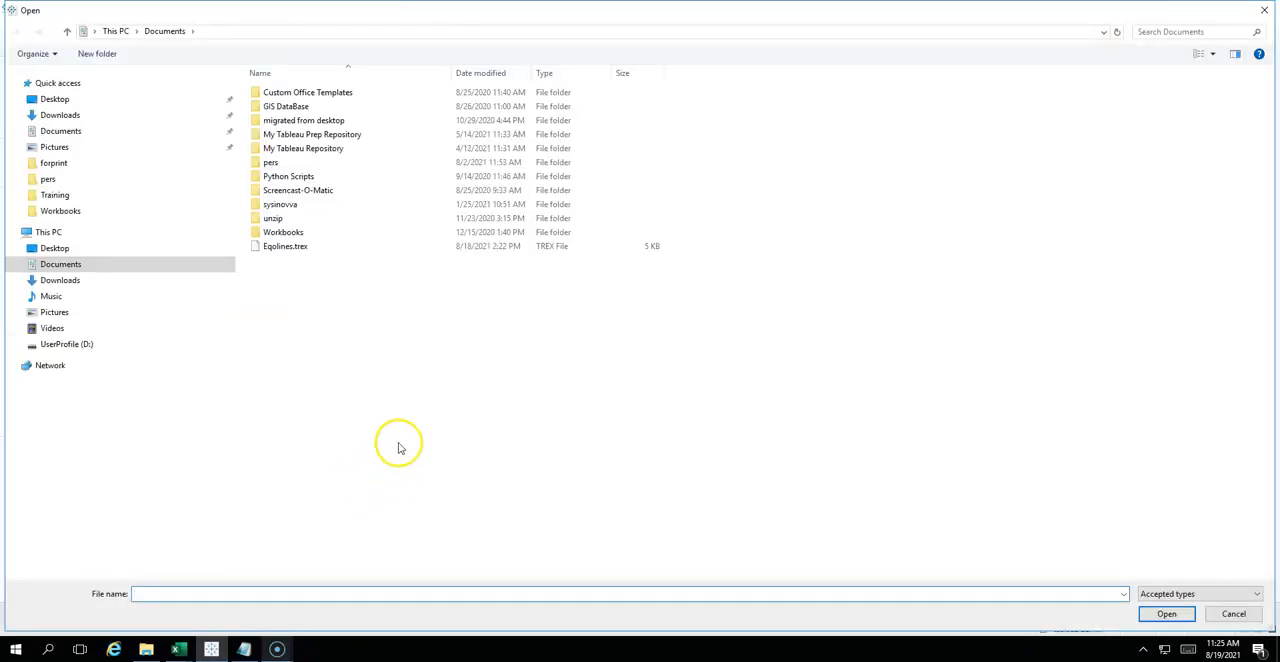
{"action": "left_click", "coordinate": [287, 248]}
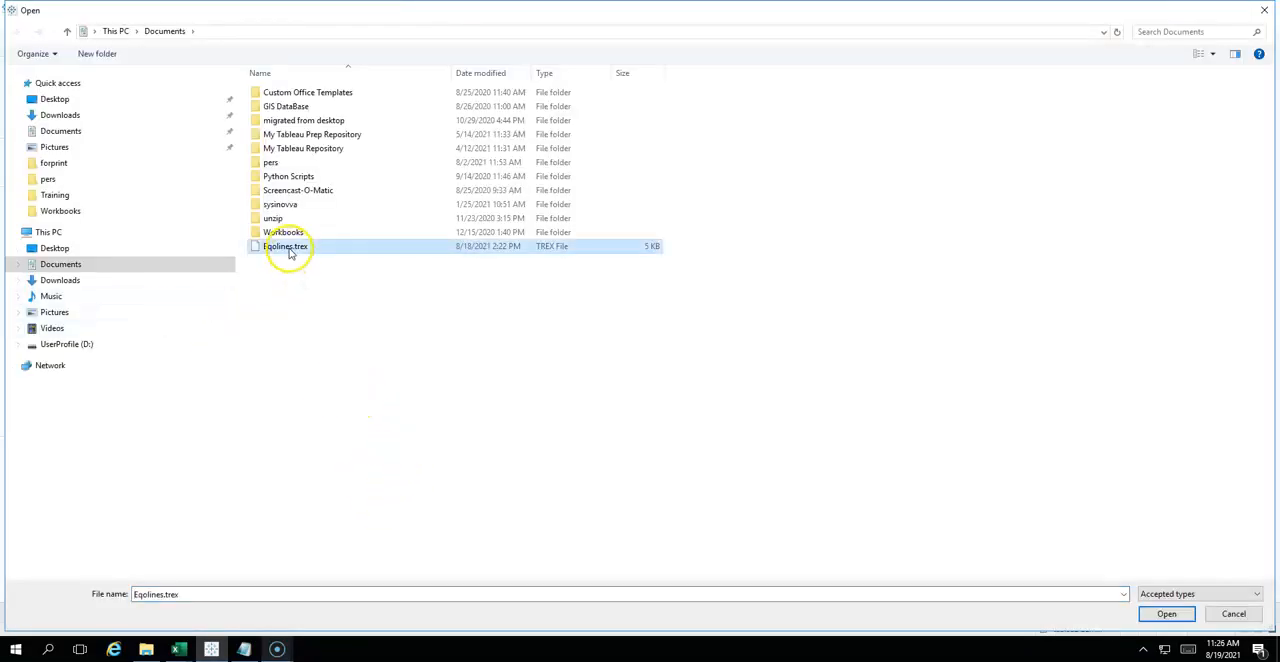
{"action": "left_click", "coordinate": [1165, 613]}
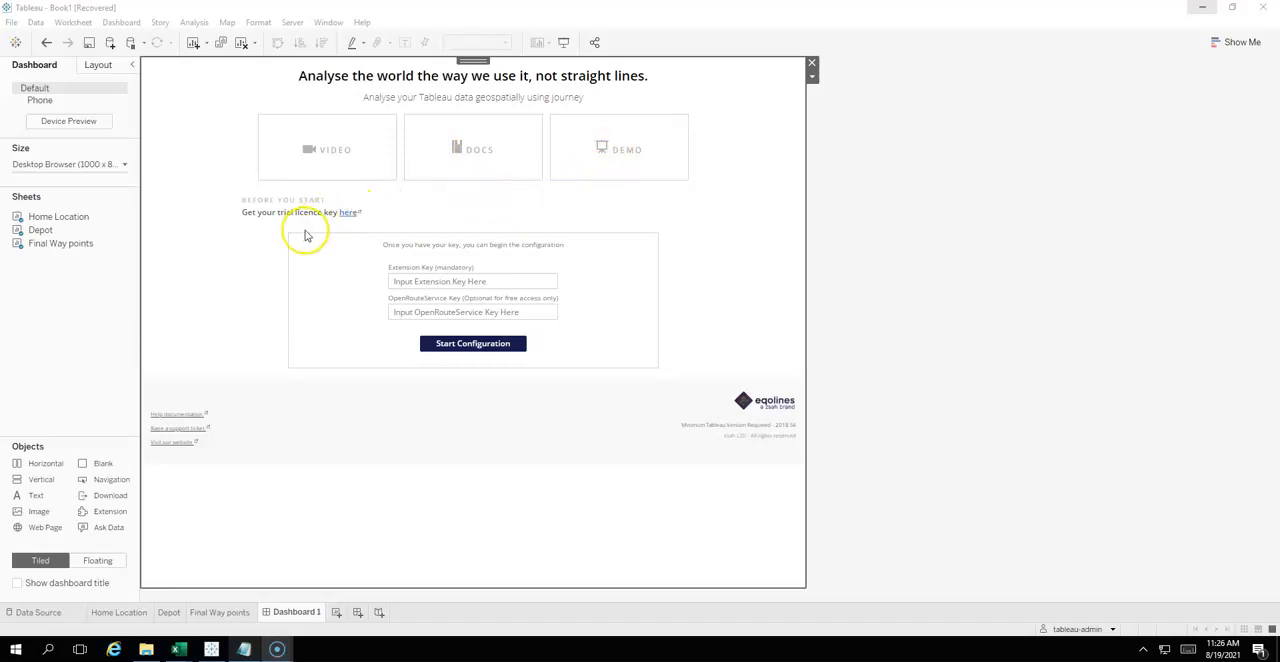
- Enter the extension licence key in the mandatory Extension Key field and start the configuration
{"action": "left_click", "coordinate": [420, 281]}
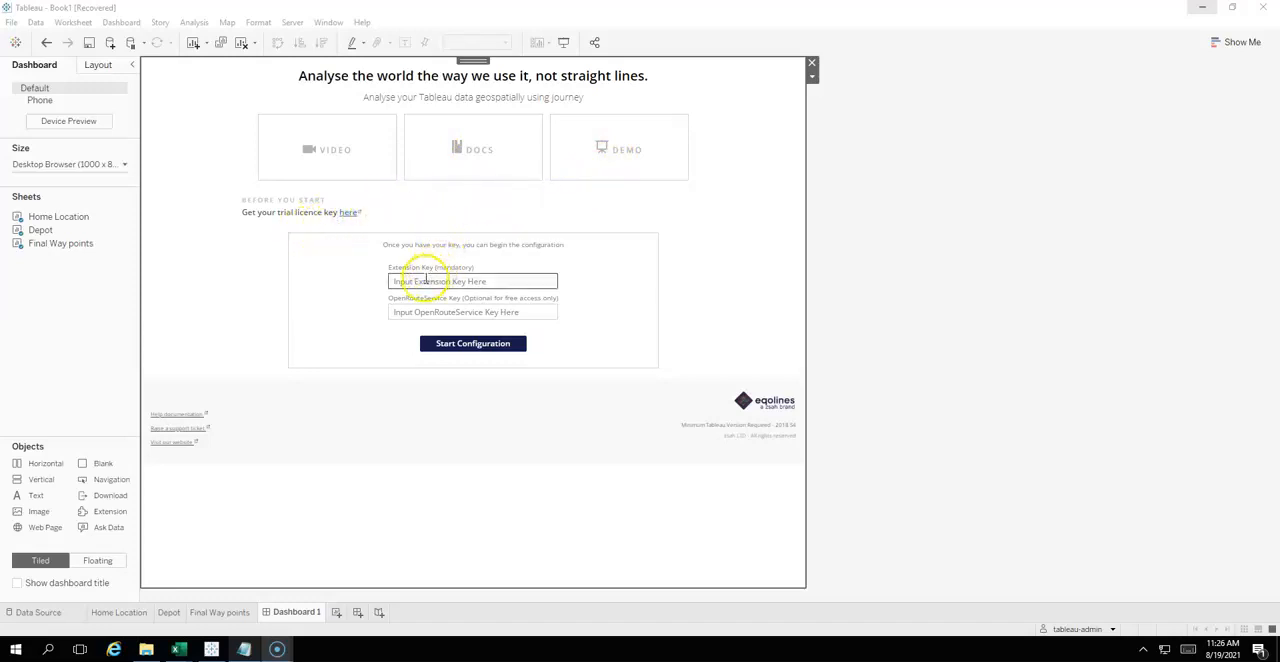
{"action": "left_click", "coordinate": [420, 281]}
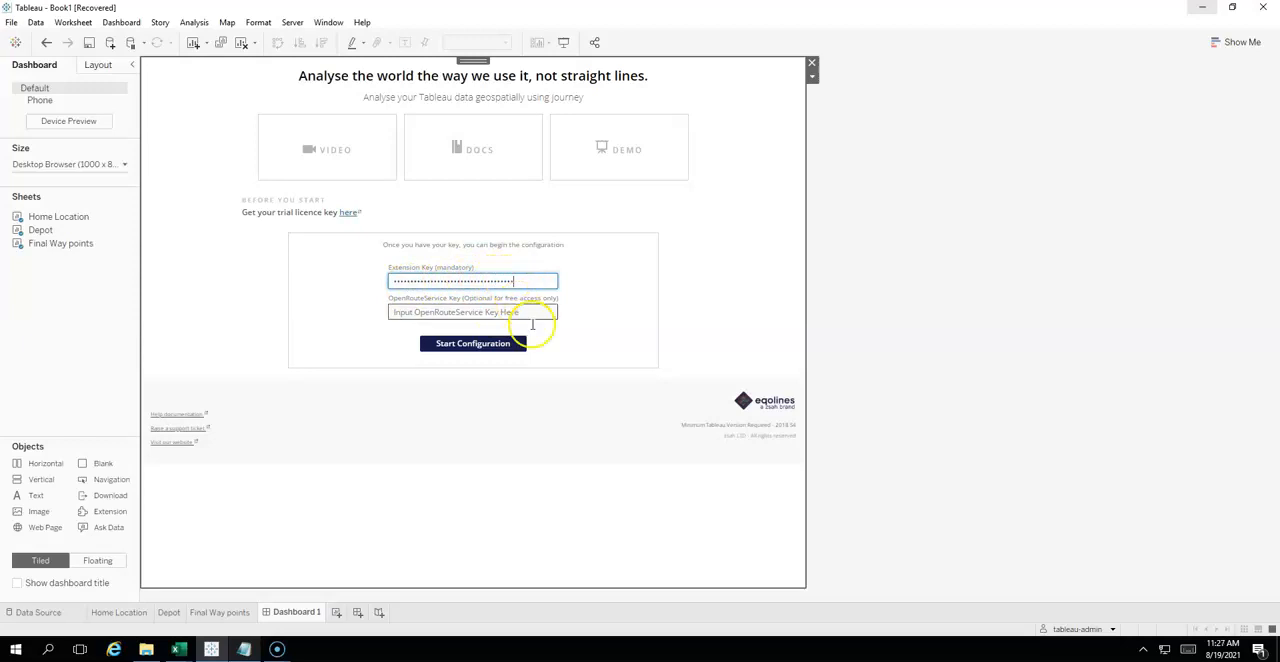
{"action": "left_click", "coordinate": [501, 345]}
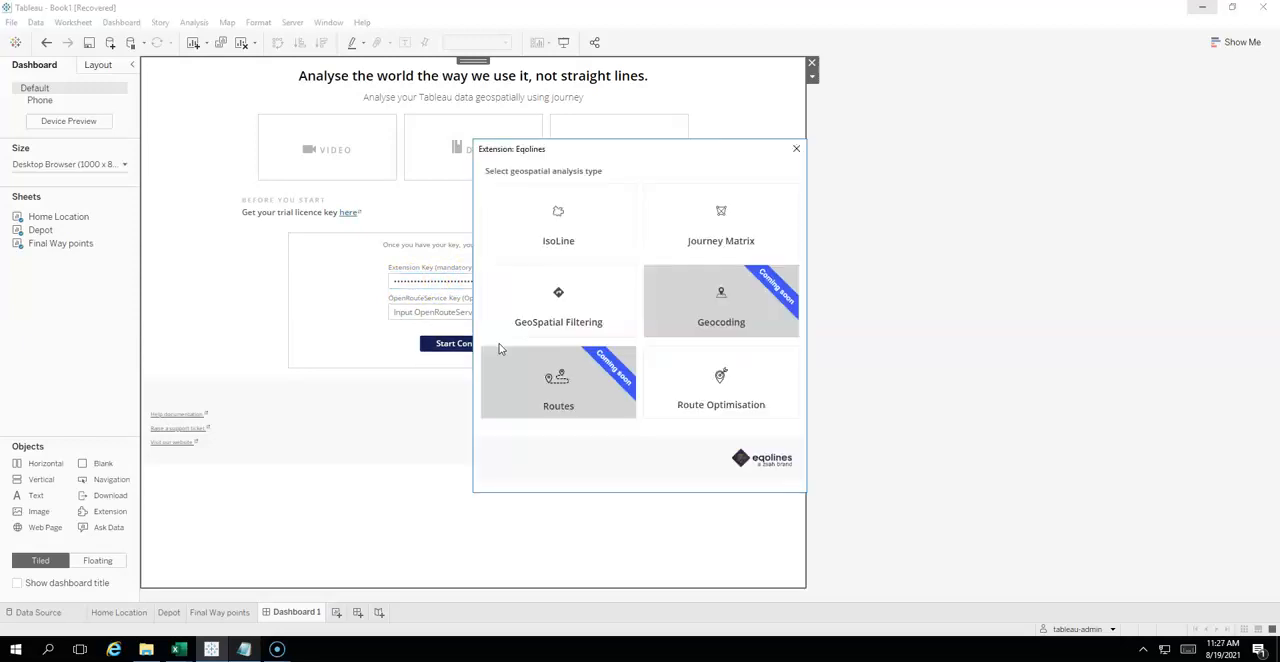
- Choose the Route Optimisation analysis and keep SGV transport, 1 vehicle and rush hour set to Disable
{"action": "left_click", "coordinate": [743, 395]}
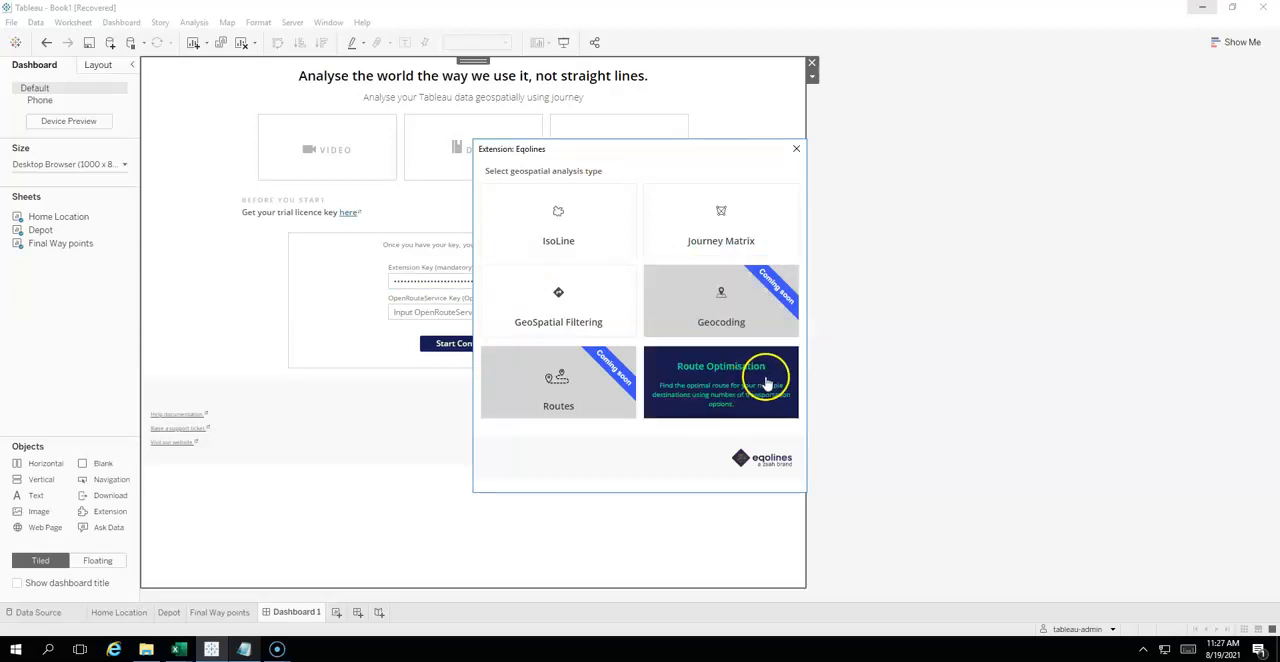
{"action": "left_click_drag", "start_coordinate": [669, 149], "coordinate": [576, 149]}
{"action": "left_click", "coordinate": [489, 302]}
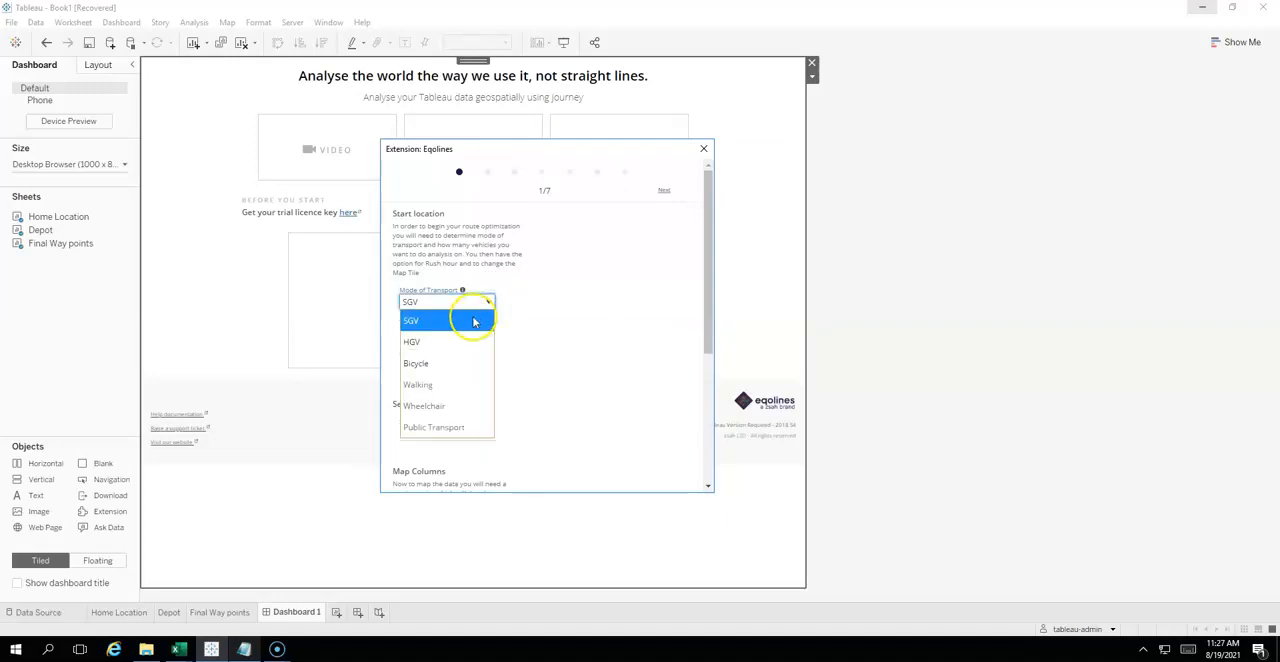
{"action": "left_click", "coordinate": [449, 325]}
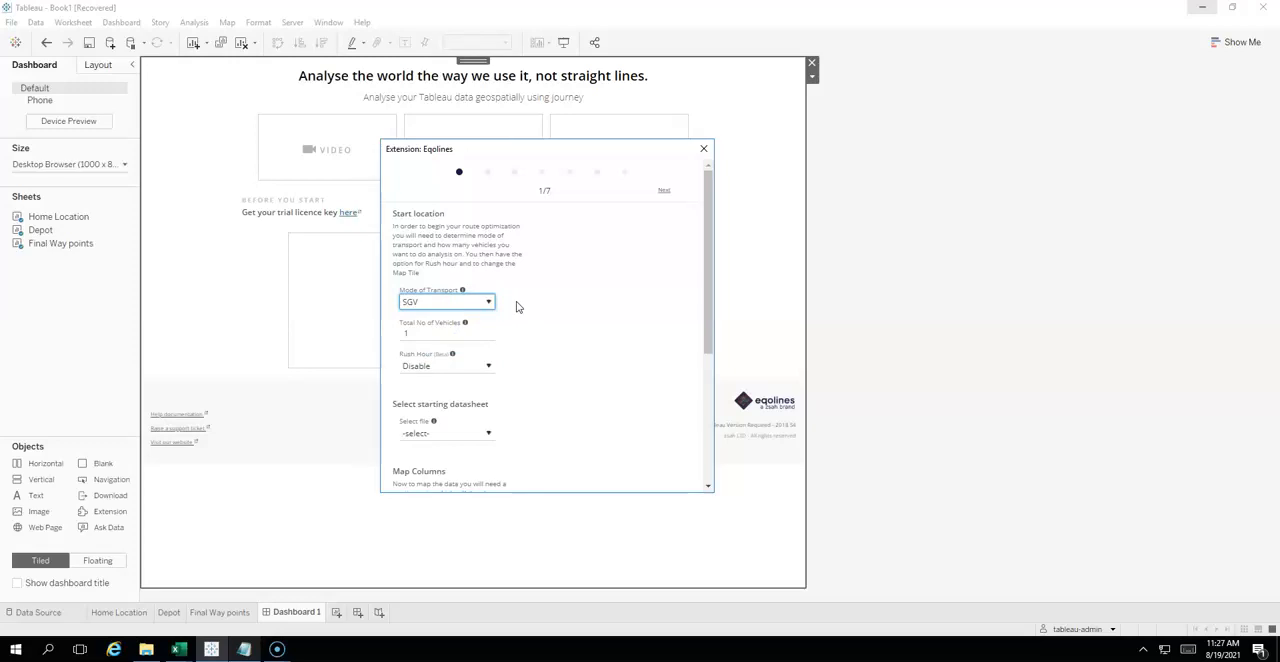
{"action": "left_click", "coordinate": [428, 331]}
{"action": "left_click", "coordinate": [489, 366]}
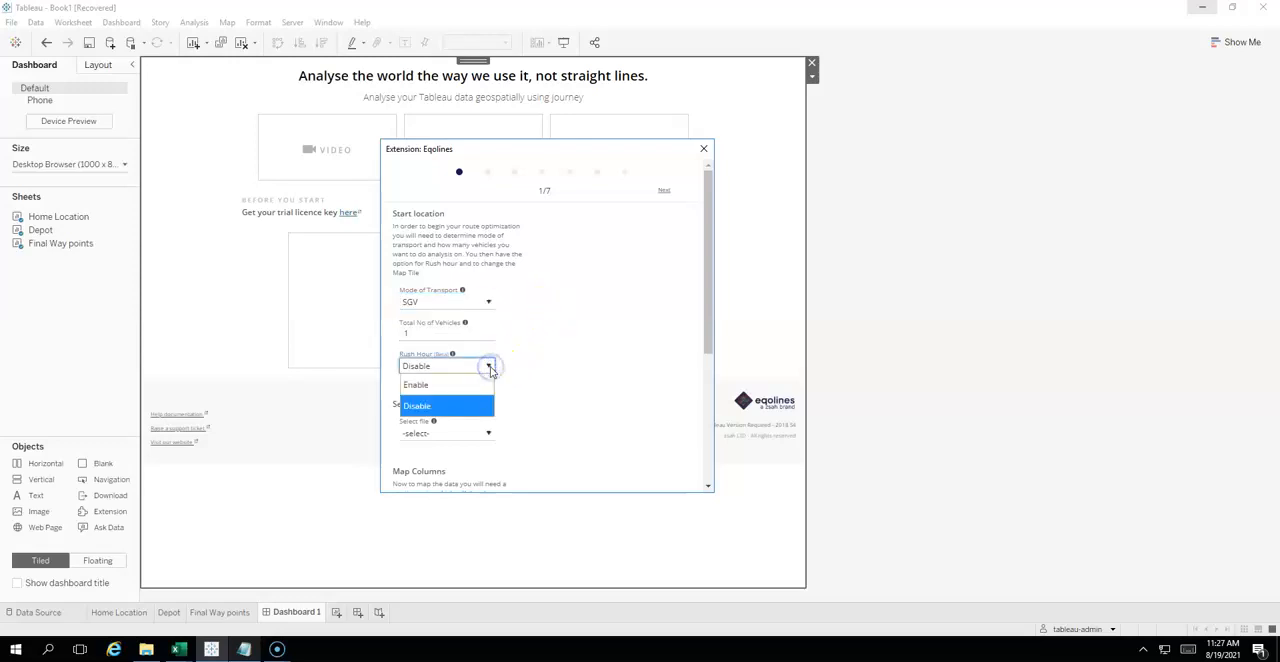
{"action": "left_click", "coordinate": [491, 369]}
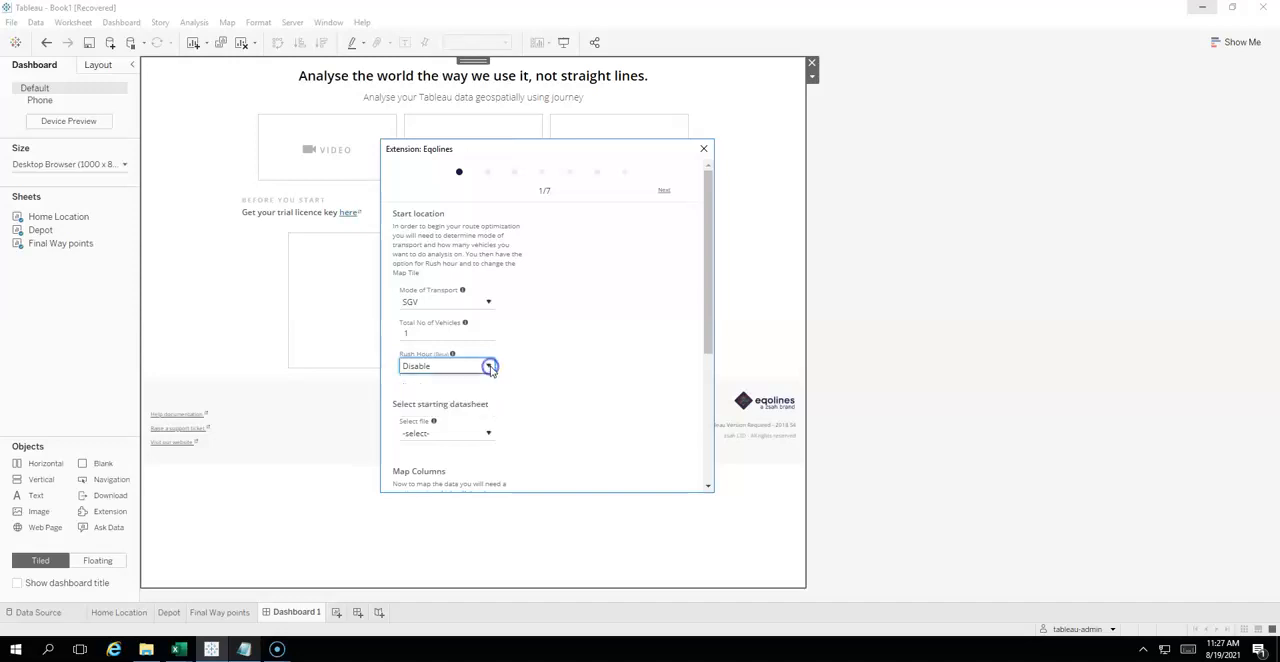
- Select Home Location as the starting datasheet
{"action": "scroll", "coordinate": [548, 343], "scroll_direction": "down", "scroll_amount": 2}
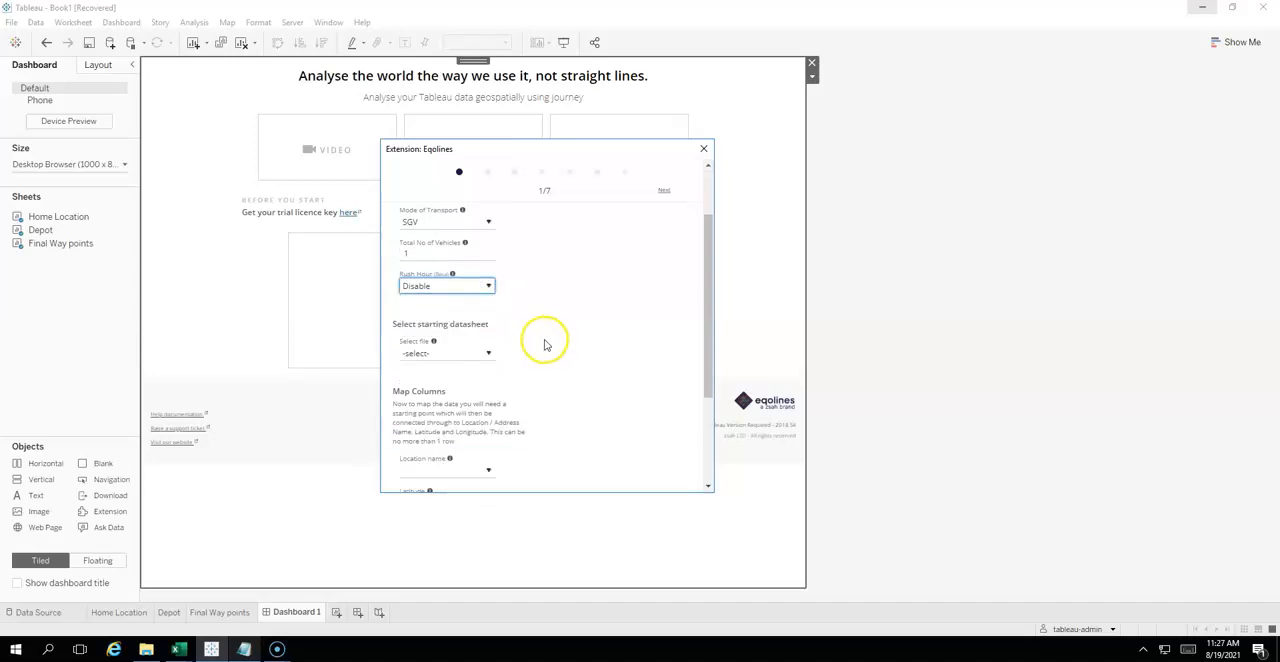
{"action": "left_click", "coordinate": [489, 353]}
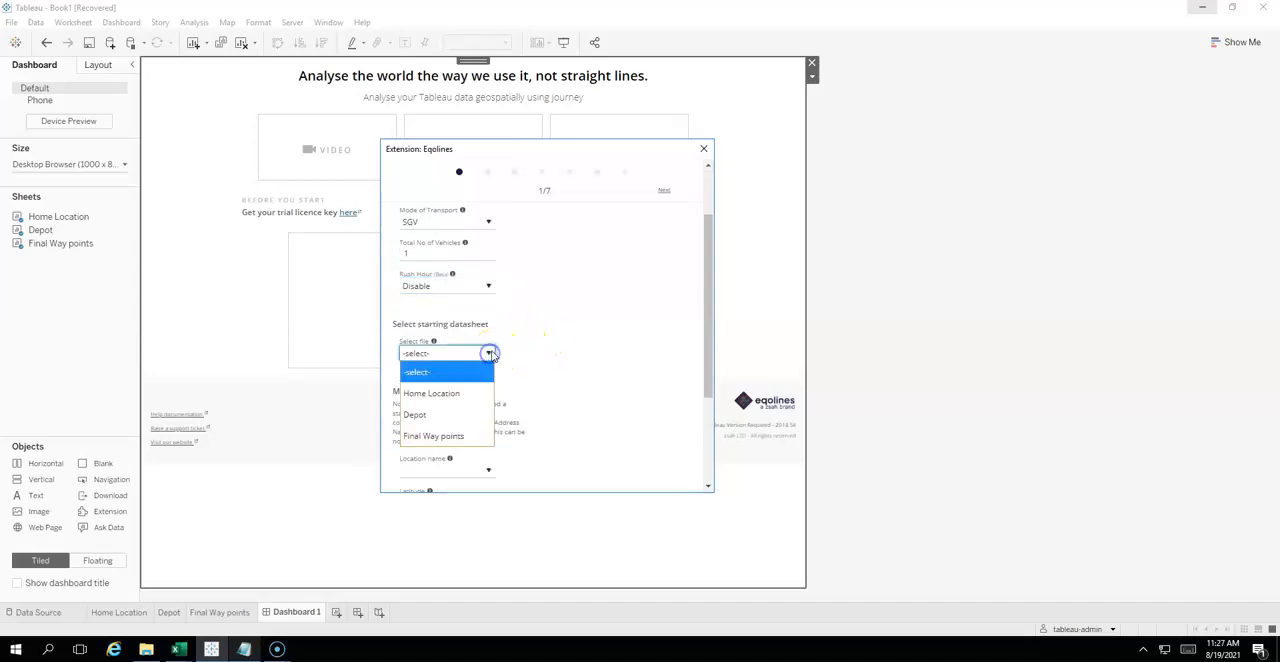
{"action": "left_click", "coordinate": [447, 393]}
{"action": "left_click_drag", "start_coordinate": [706, 288], "coordinate": [700, 360]}
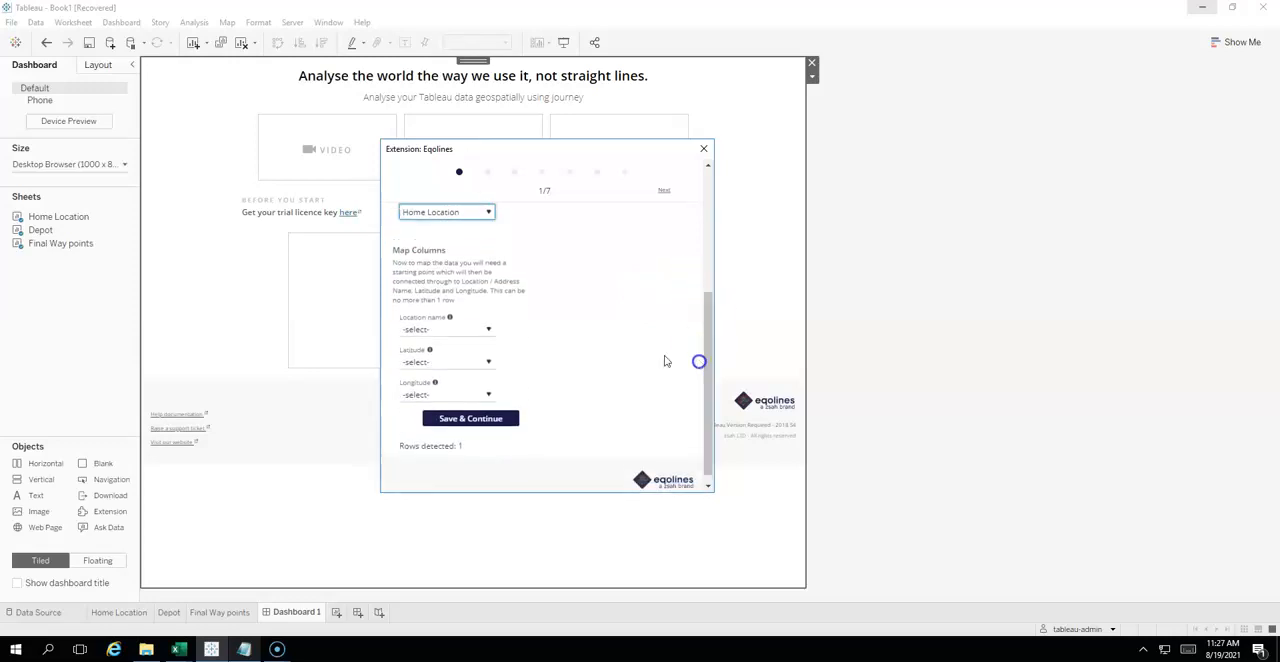
- Map the start location name to StartLocationId and its coordinates to Latitude and Longitude, and save the start location stage
{"action": "left_click", "coordinate": [489, 329]}
{"action": "left_click", "coordinate": [449, 368]}
{"action": "left_click", "coordinate": [478, 362]}
{"action": "left_click", "coordinate": [437, 423]}
{"action": "left_click", "coordinate": [449, 395]}
{"action": "left_click", "coordinate": [438, 478]}
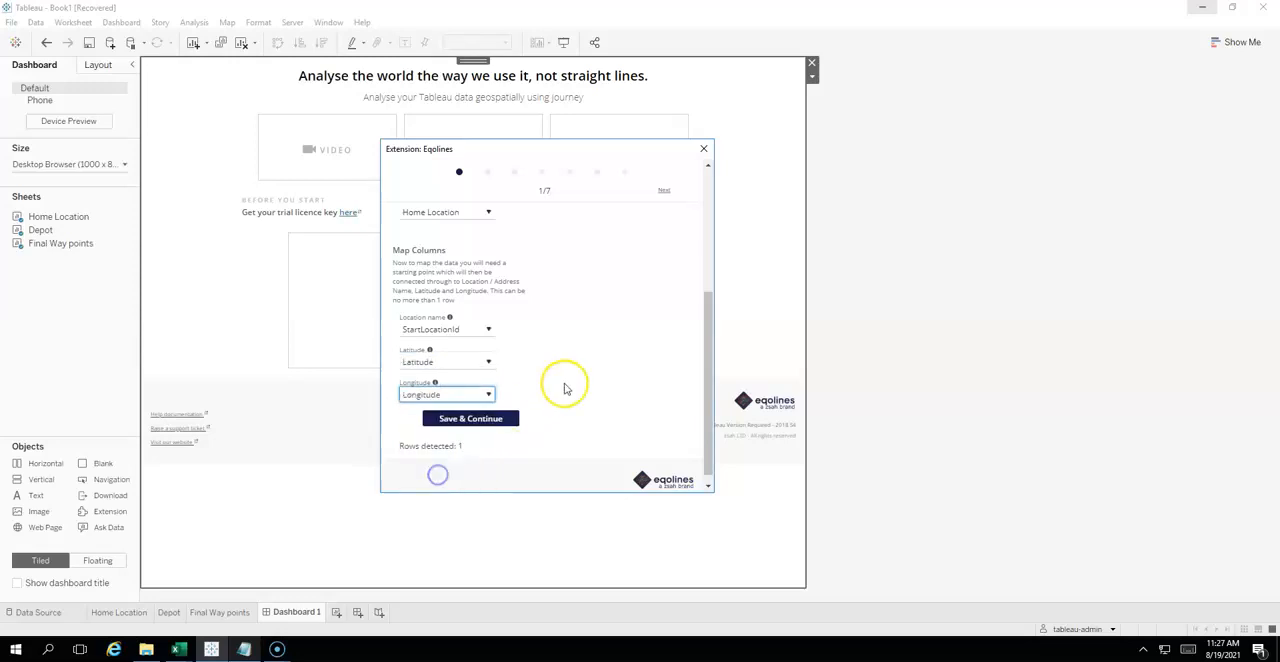
{"action": "left_click", "coordinate": [484, 418]}
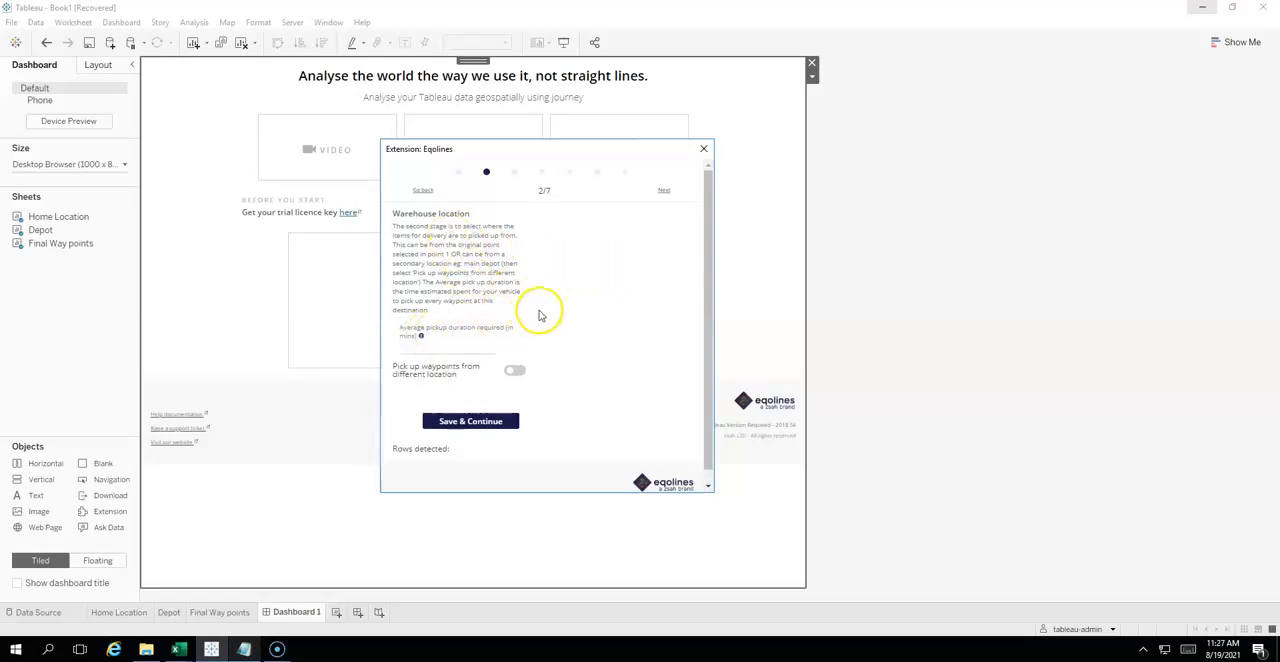
- Set the average pickup duration to 20 minutes and enable picking up waypoints from a different location
{"action": "left_click", "coordinate": [447, 347]}
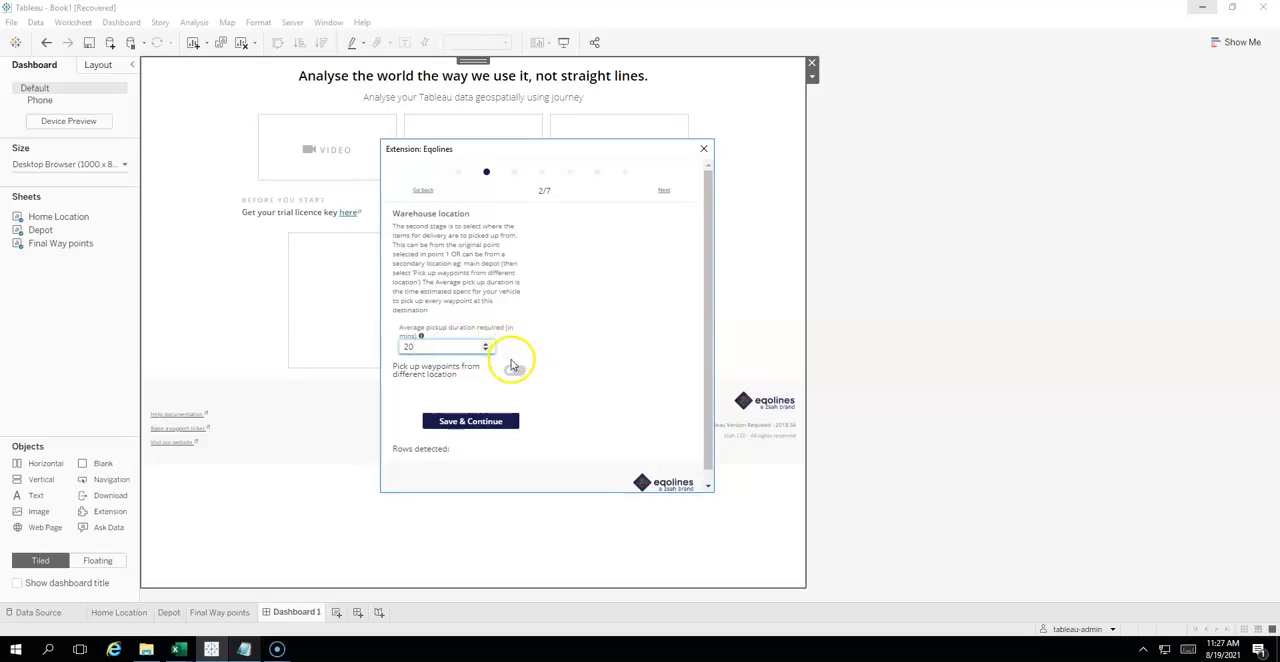
{"action": "left_click", "coordinate": [510, 372]}
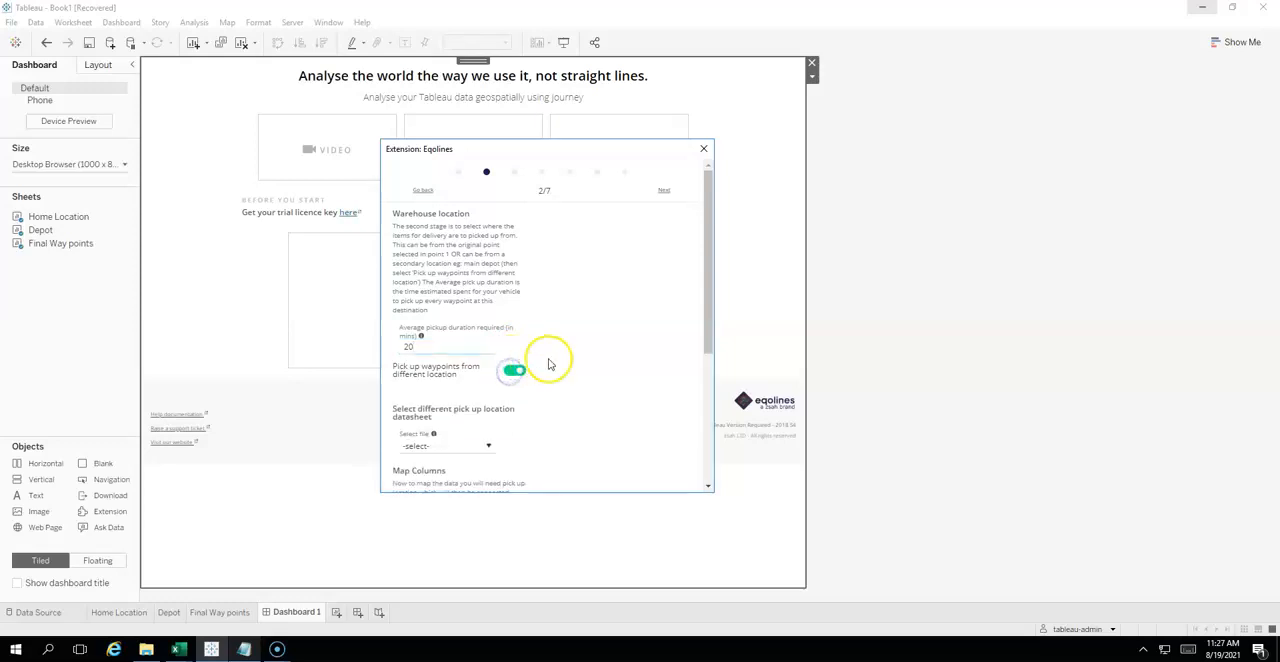
{"action": "left_click_drag", "start_coordinate": [708, 320], "coordinate": [703, 362]}
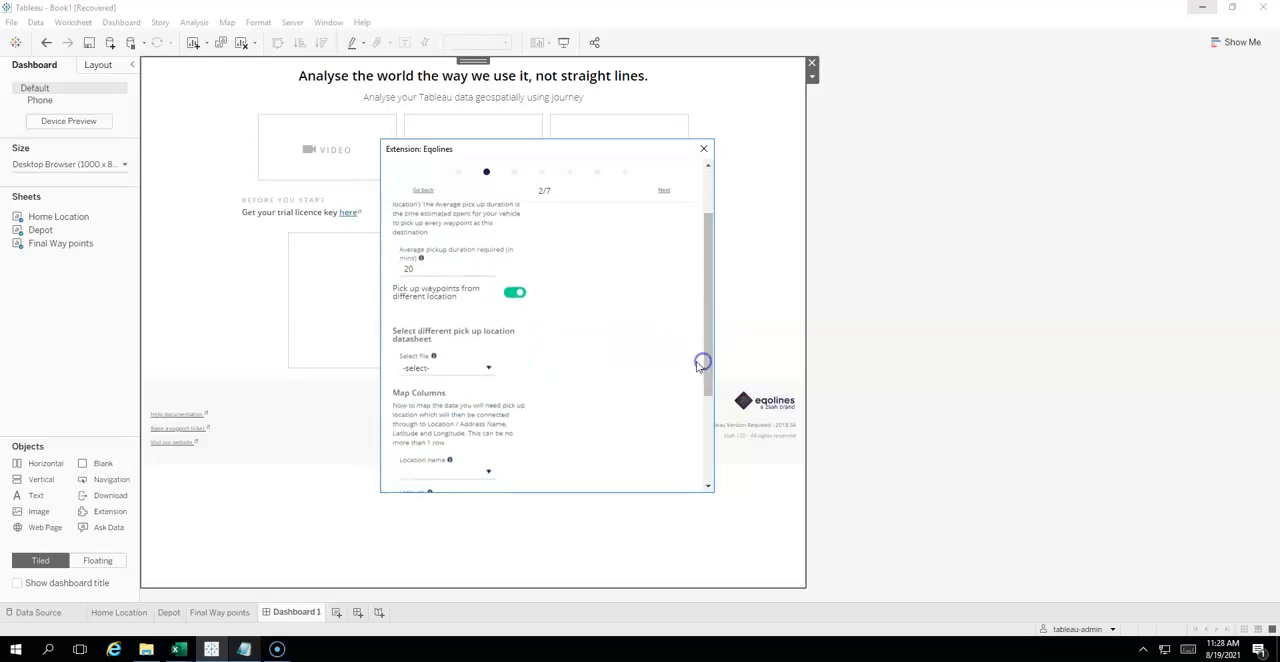
{"action": "left_click", "coordinate": [489, 369]}
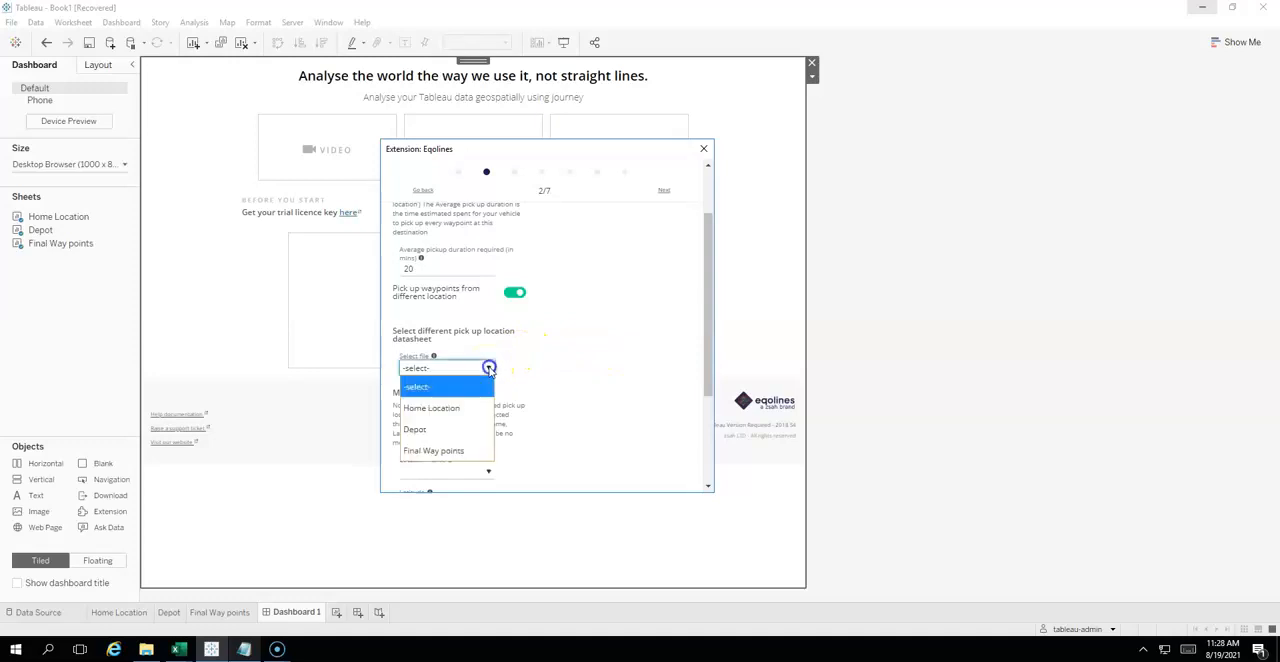
{"action": "left_click", "coordinate": [455, 408]}
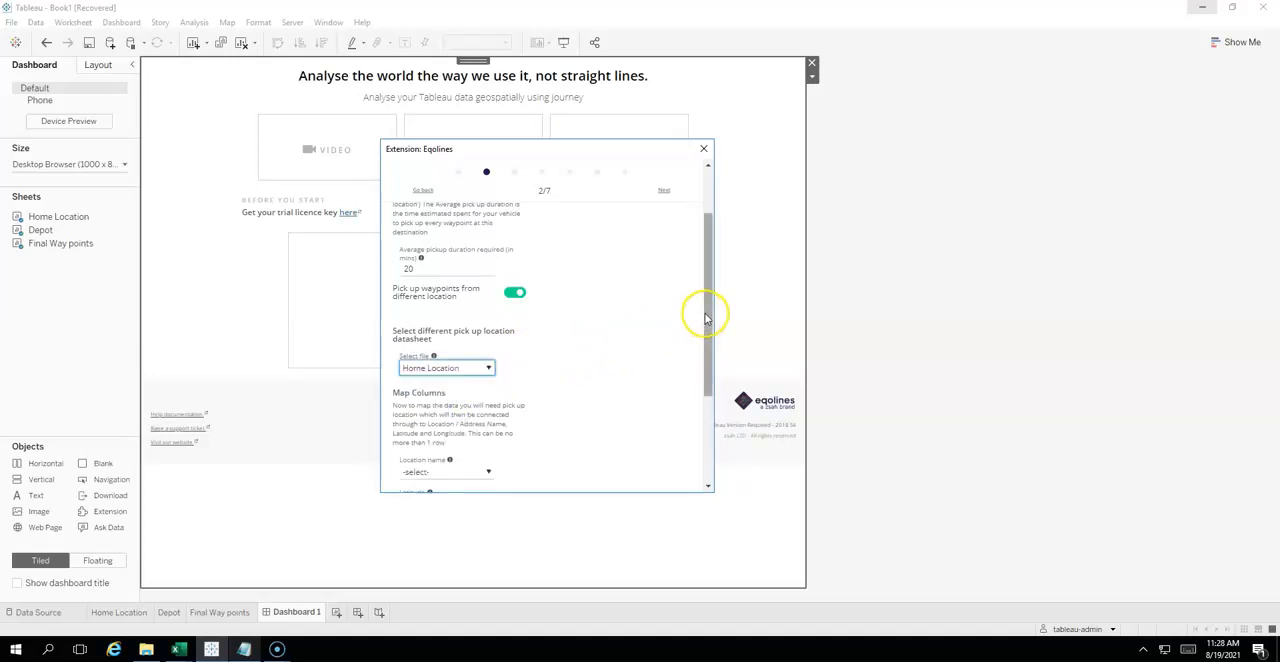
{"action": "left_click_drag", "start_coordinate": [706, 314], "coordinate": [705, 320]}
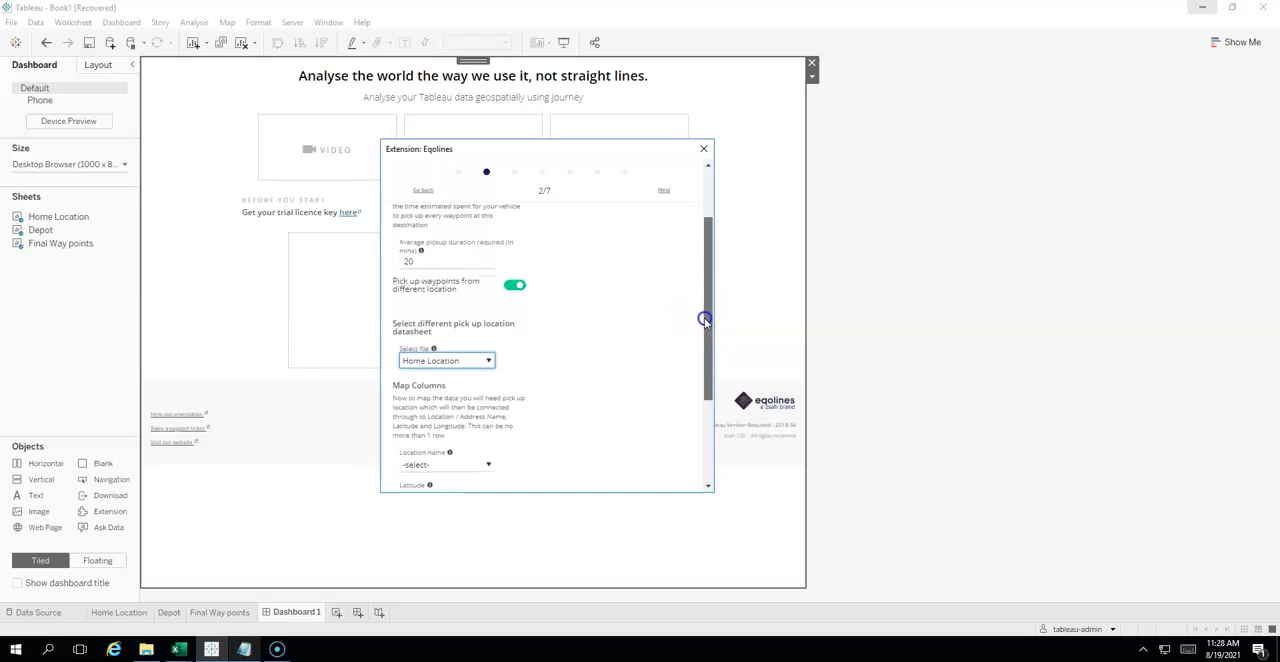
{"action": "left_click_drag", "start_coordinate": [706, 331], "coordinate": [698, 391]}
{"action": "left_click", "coordinate": [485, 347]}
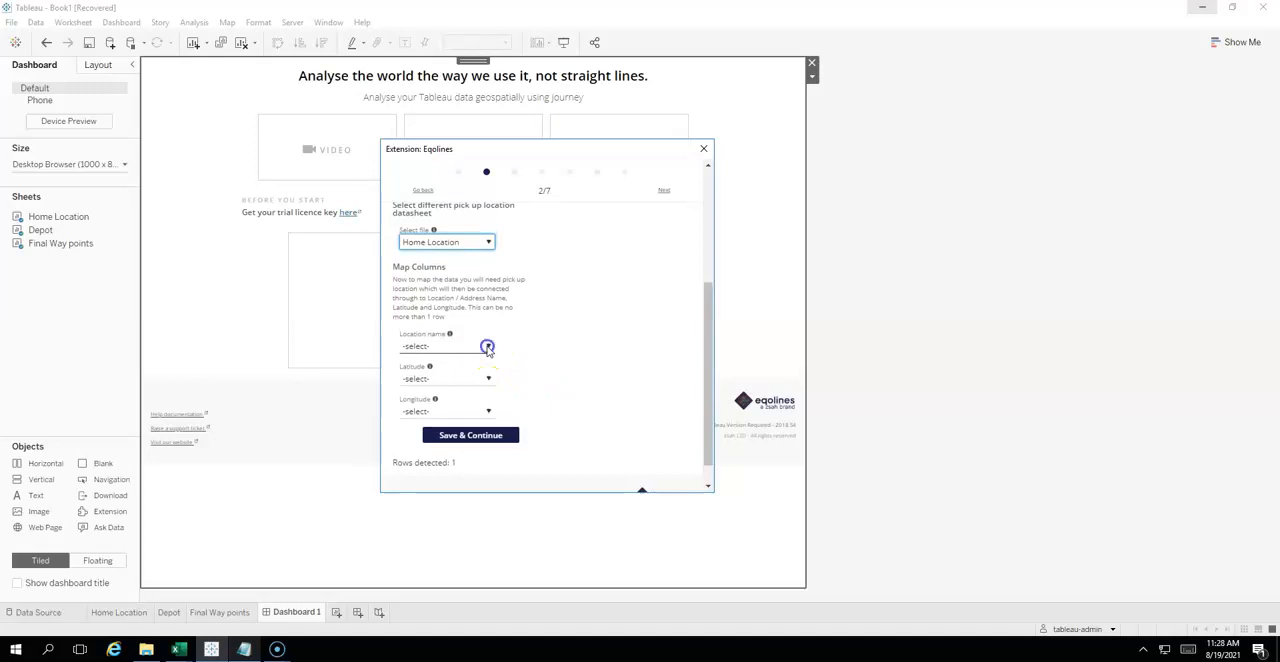
{"action": "left_click", "coordinate": [445, 405]}
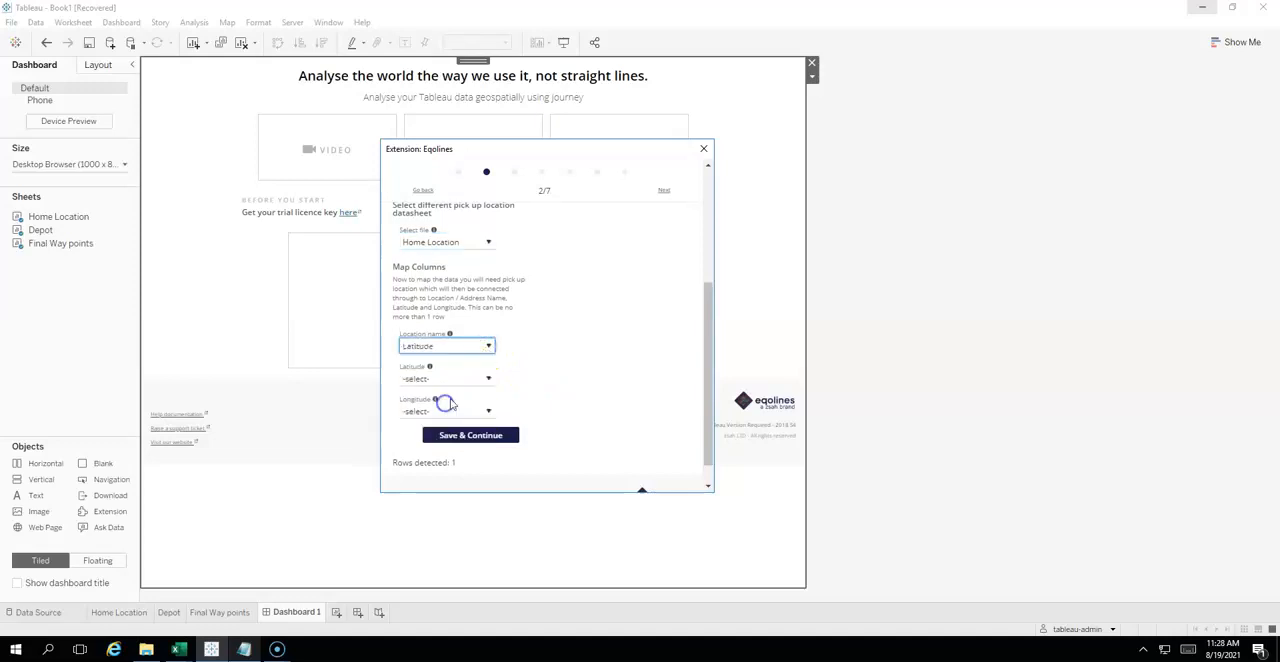
{"action": "left_click", "coordinate": [486, 346]}
{"action": "left_click", "coordinate": [450, 385]}
{"action": "left_click", "coordinate": [448, 382]}
{"action": "left_click", "coordinate": [438, 441]}
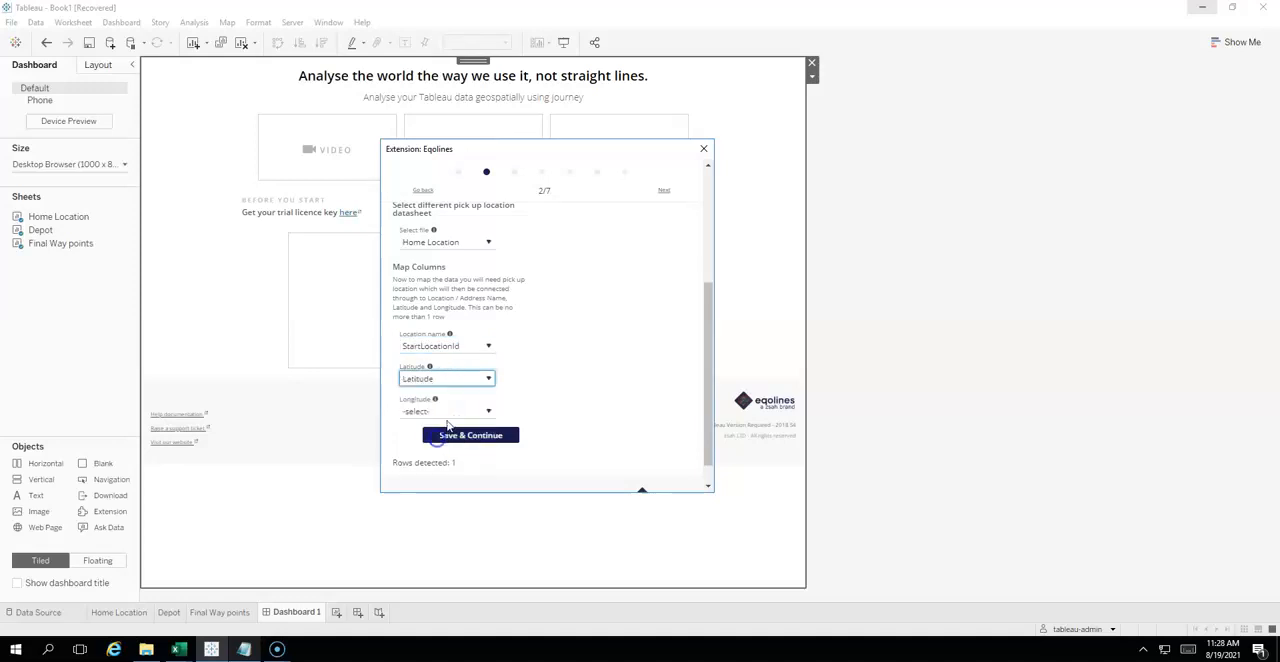
{"action": "left_click", "coordinate": [440, 413]}
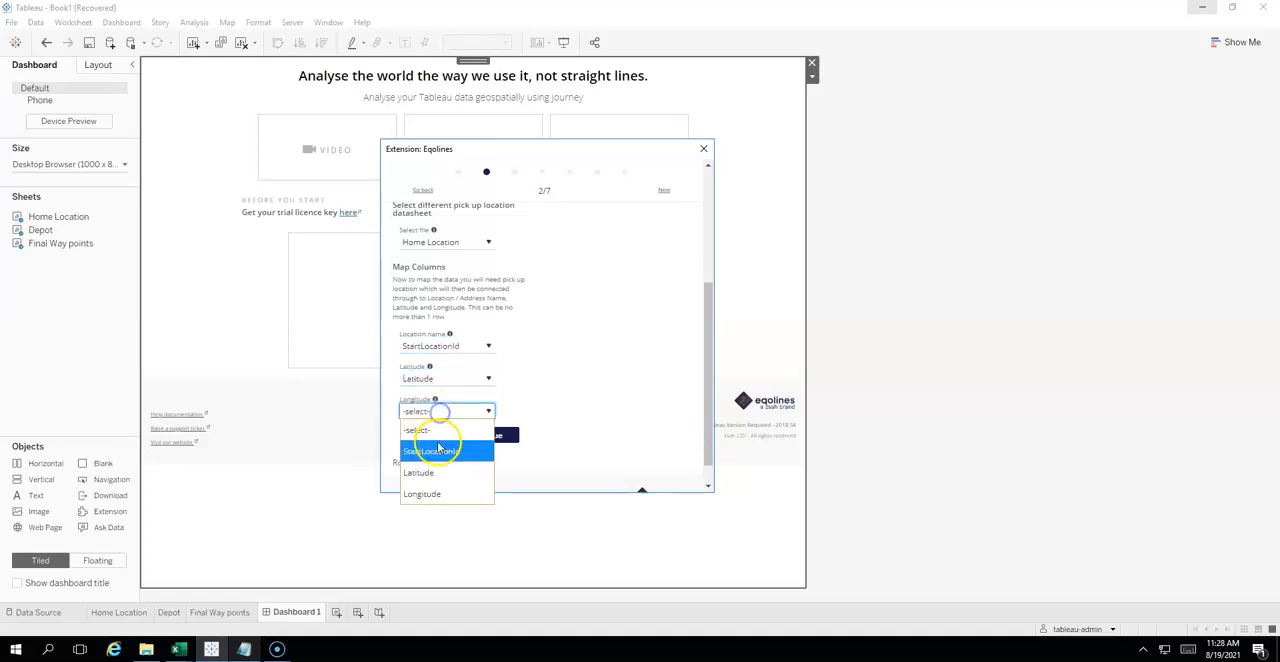
{"action": "left_click", "coordinate": [440, 494]}
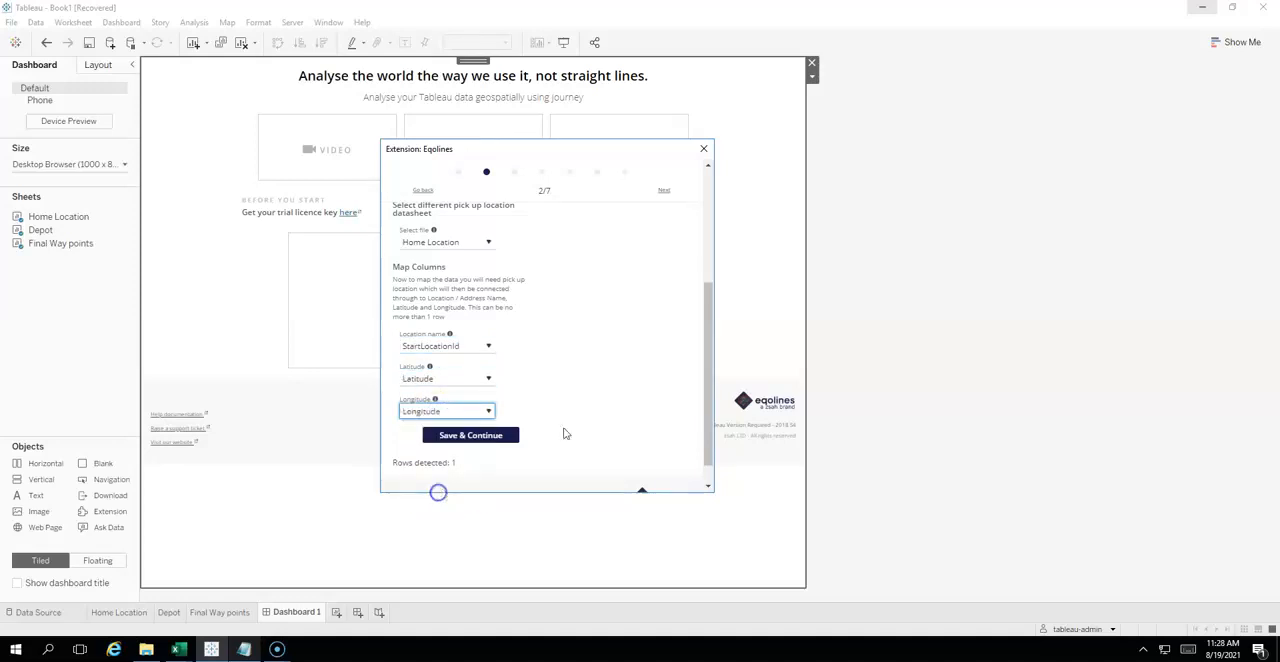
- Select Depot as the pick-up location datasheet, map LocationId and its latitude and longitude columns, and save the warehouse stage
{"action": "left_click", "coordinate": [487, 242]}
{"action": "left_click", "coordinate": [457, 300]}
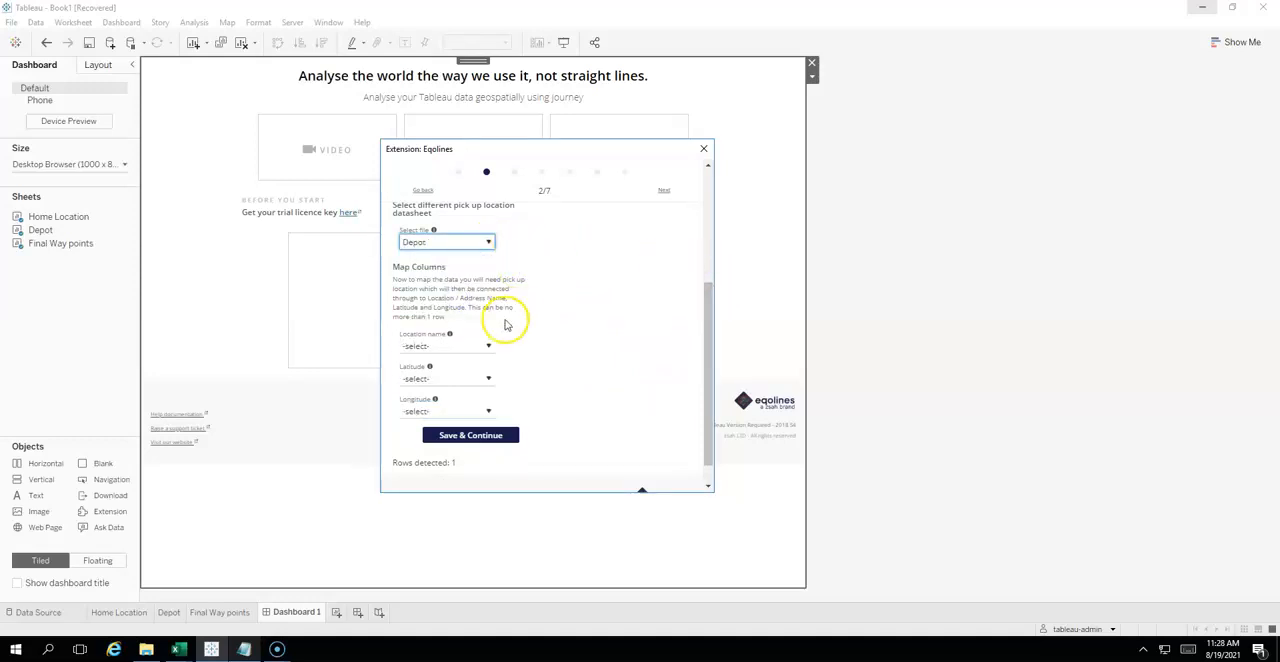
{"action": "left_click", "coordinate": [486, 345]}
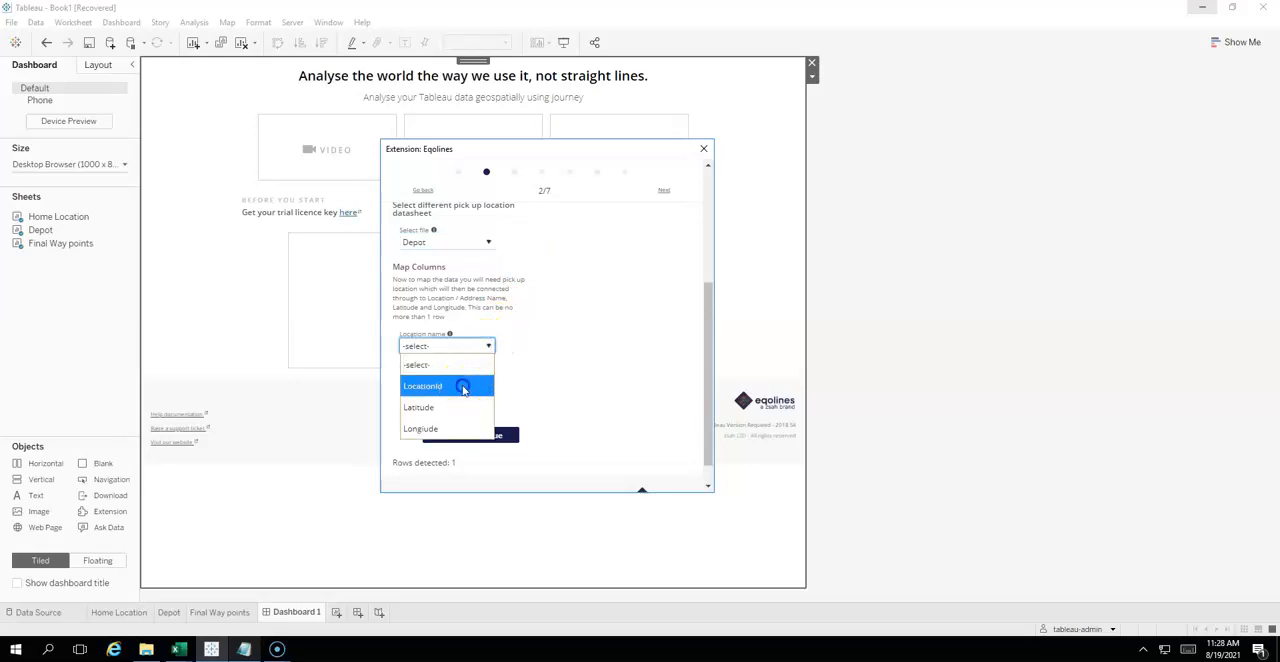
{"action": "left_click", "coordinate": [463, 389]}
{"action": "left_click", "coordinate": [443, 378]}
{"action": "left_click", "coordinate": [444, 439]}
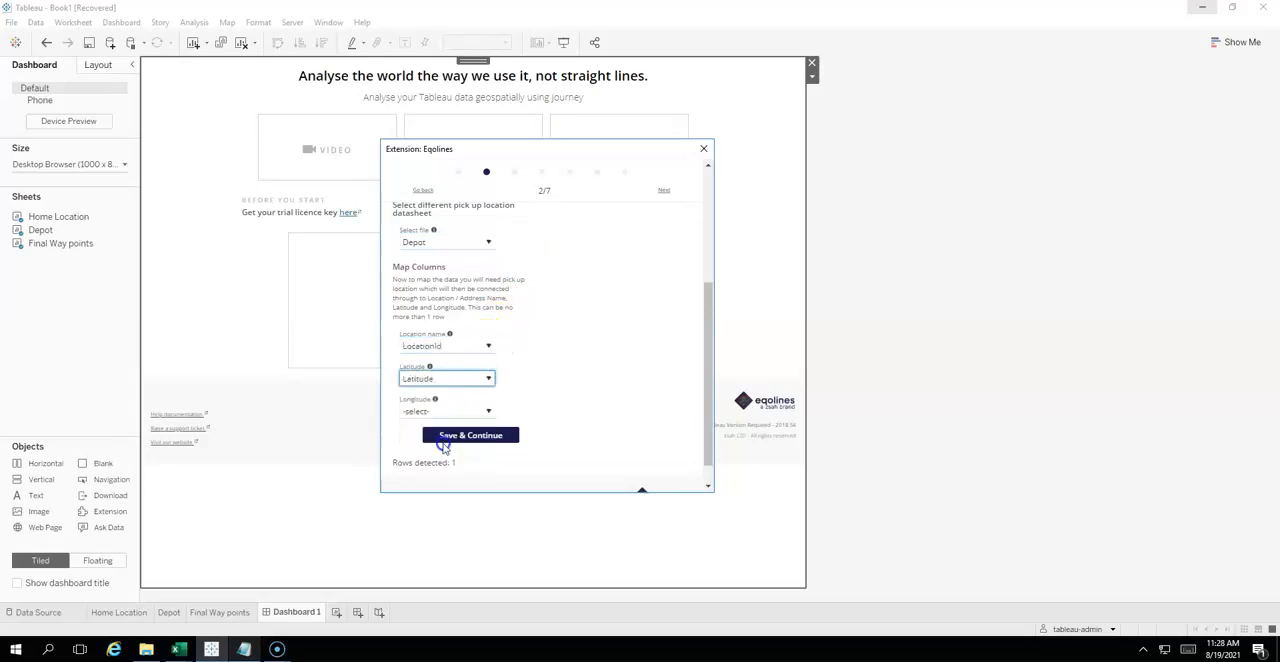
{"action": "left_click", "coordinate": [421, 412]}
{"action": "left_click", "coordinate": [426, 495]}
{"action": "left_click", "coordinate": [500, 434]}
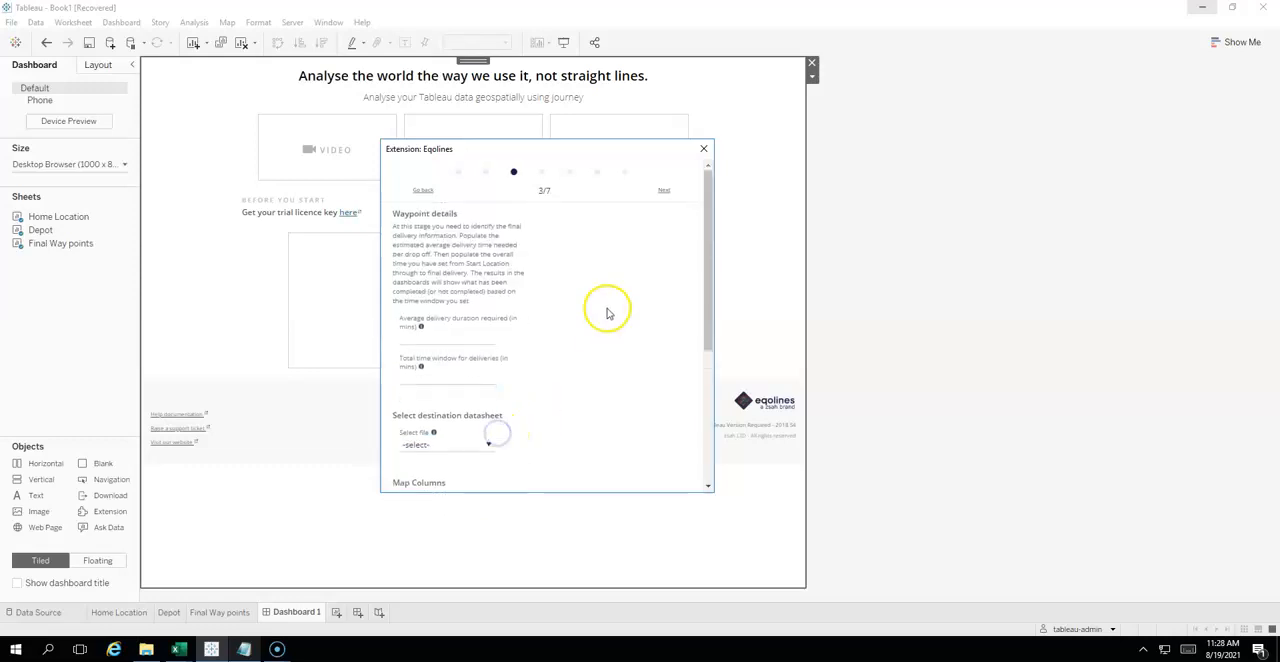
- Set the average delivery duration to 5 minutes and the total time window for deliveries to 90 minutes
{"action": "left_click", "coordinate": [464, 328]}
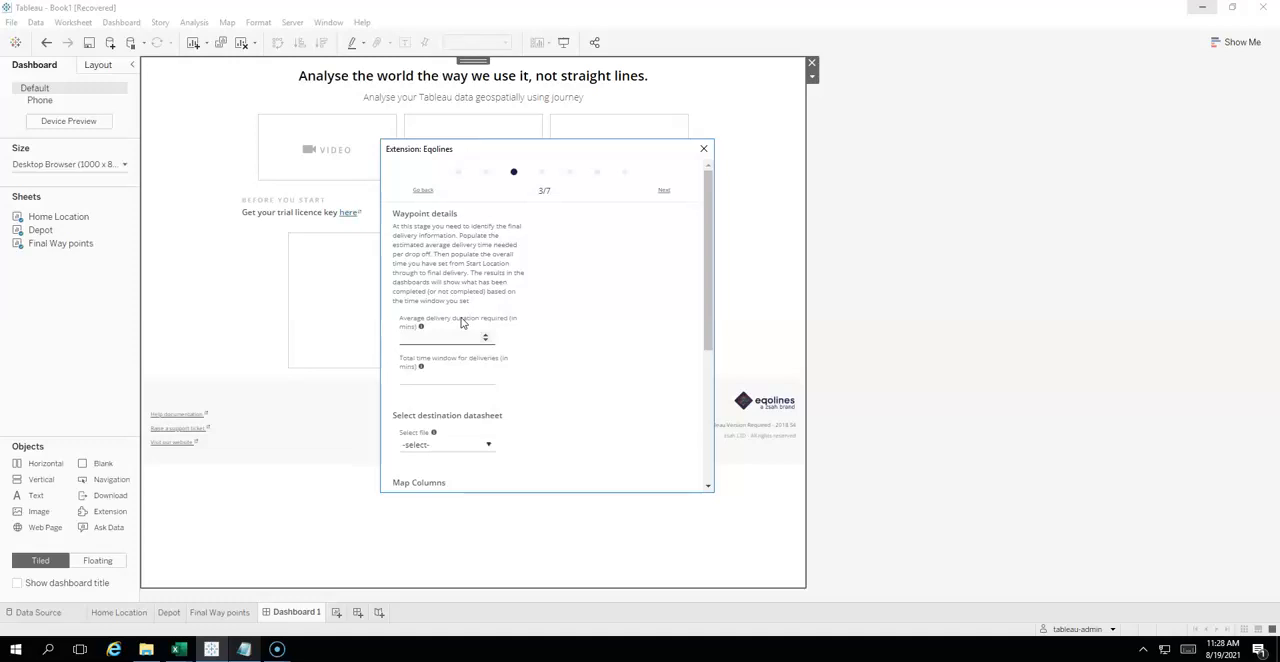
{"action": "left_click", "coordinate": [430, 338]}
{"action": "left_click", "coordinate": [505, 305]}
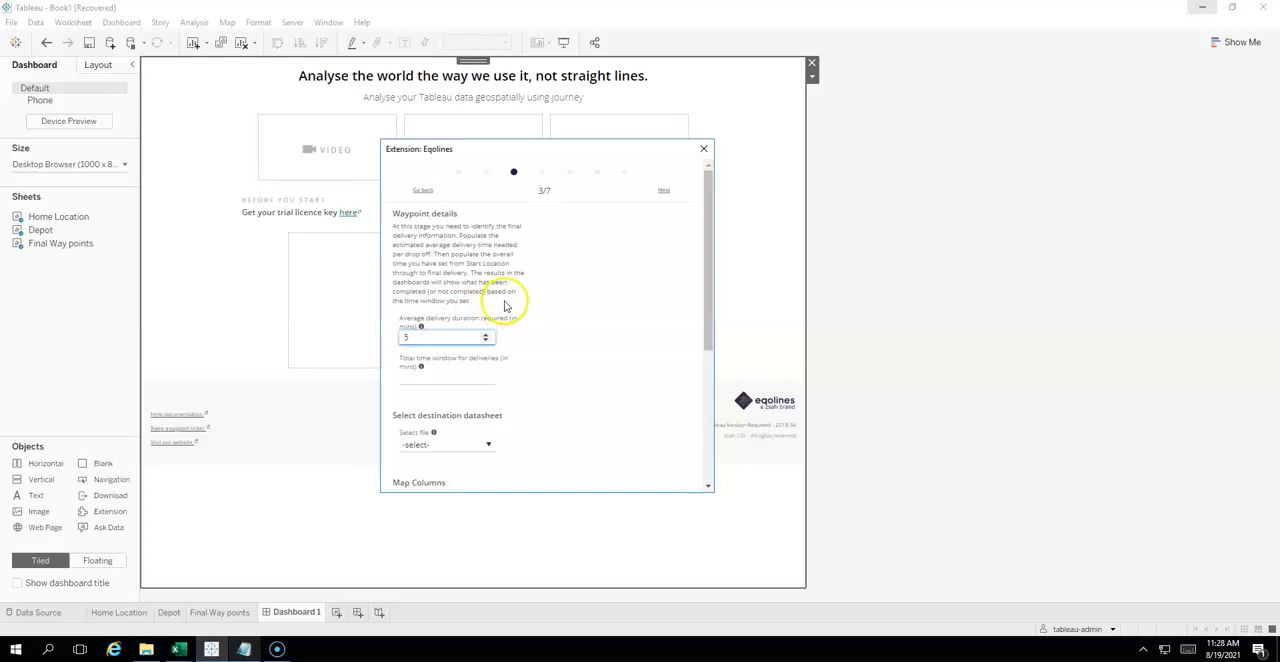
{"action": "left_click", "coordinate": [443, 378]}
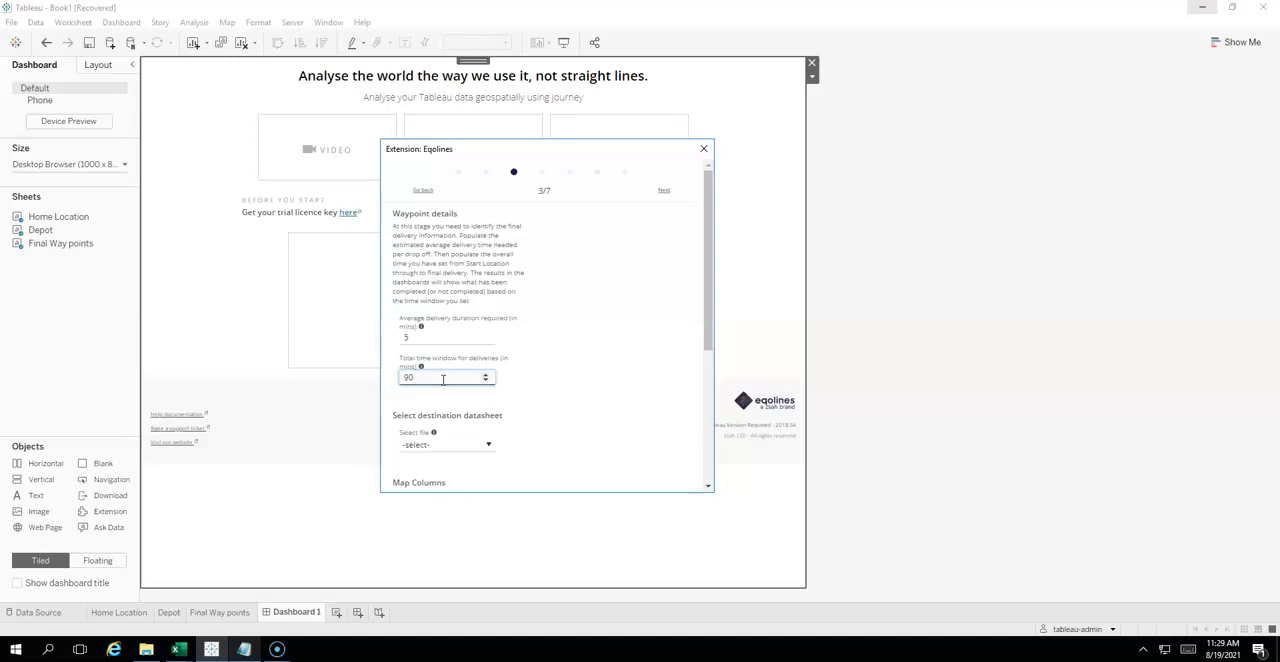
- Select Final Way points as the destination datasheet for the waypoint details
{"action": "left_click_drag", "start_coordinate": [709, 285], "coordinate": [700, 380]}
{"action": "left_click", "coordinate": [488, 273]}
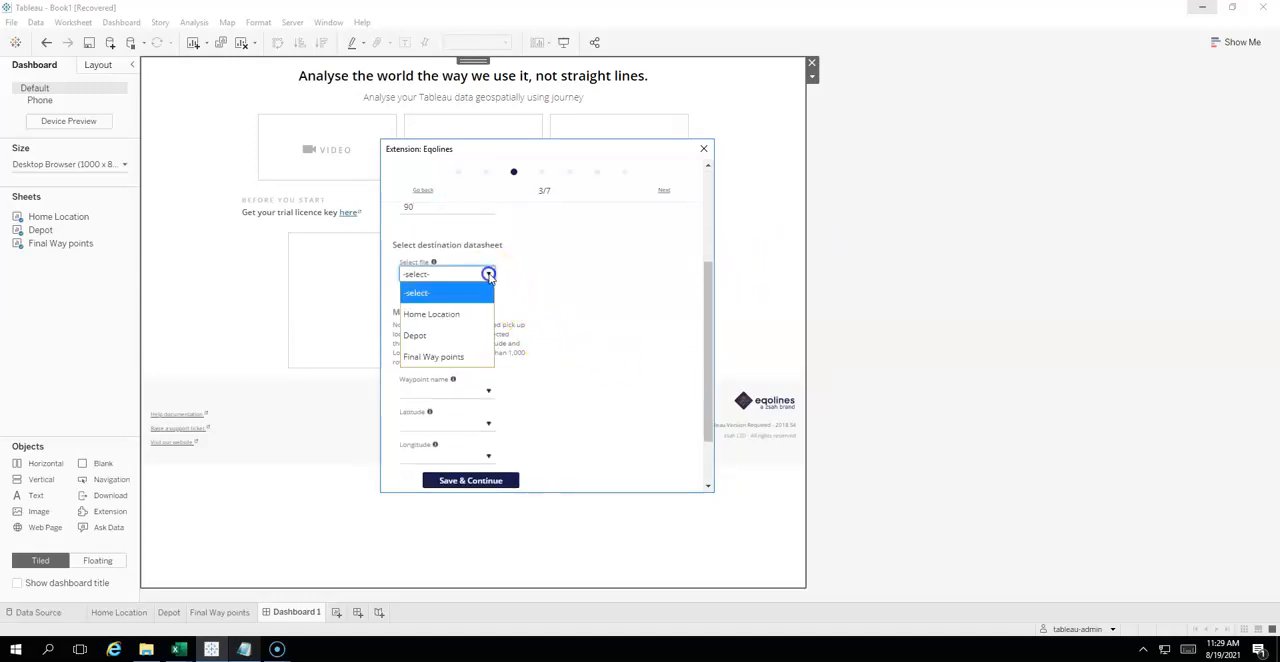
{"action": "left_click", "coordinate": [455, 356]}
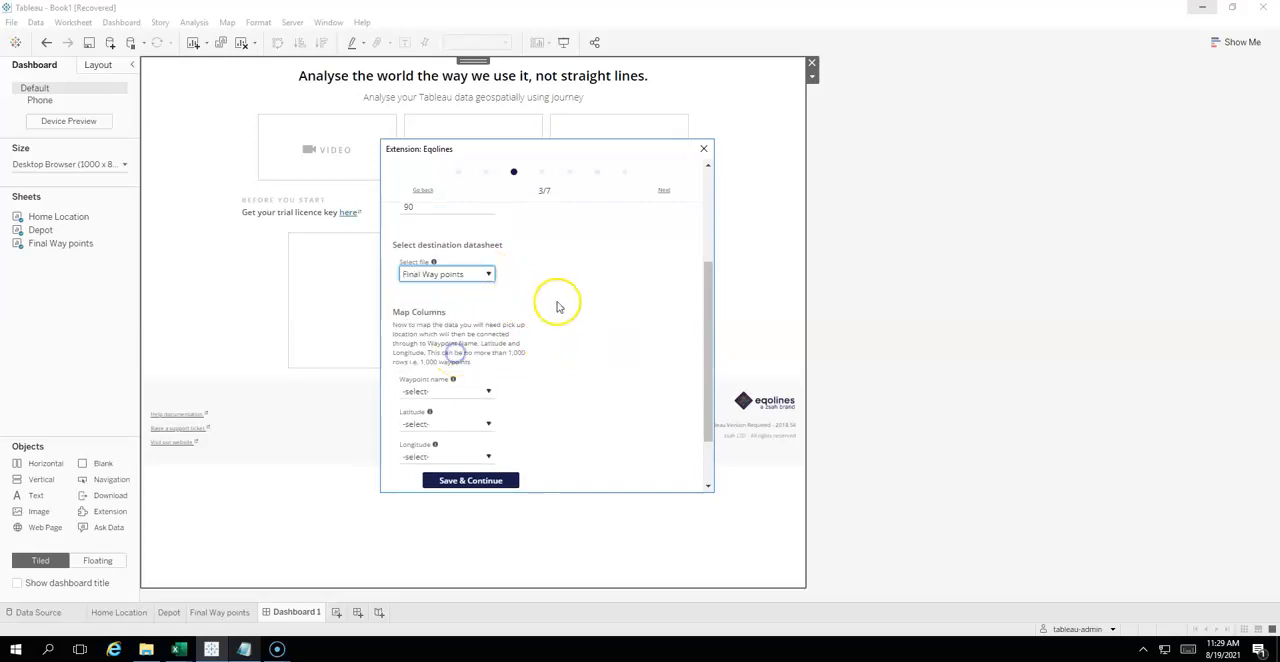
- Map the waypoint name to Waypoints and the coordinates to DeliveryLatitude and DeliveryLongitud, and save the waypoint stage
{"action": "left_click", "coordinate": [489, 392]}
{"action": "left_click", "coordinate": [471, 426]}
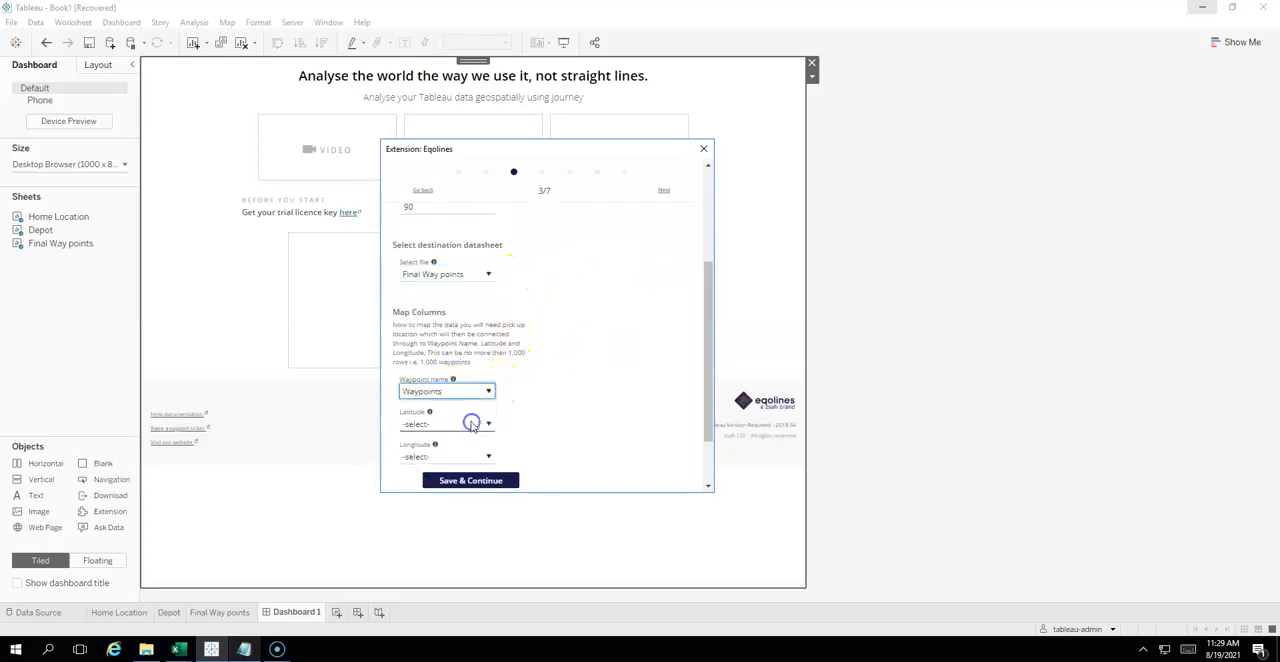
{"action": "left_click", "coordinate": [473, 425]}
{"action": "left_click", "coordinate": [457, 486]}
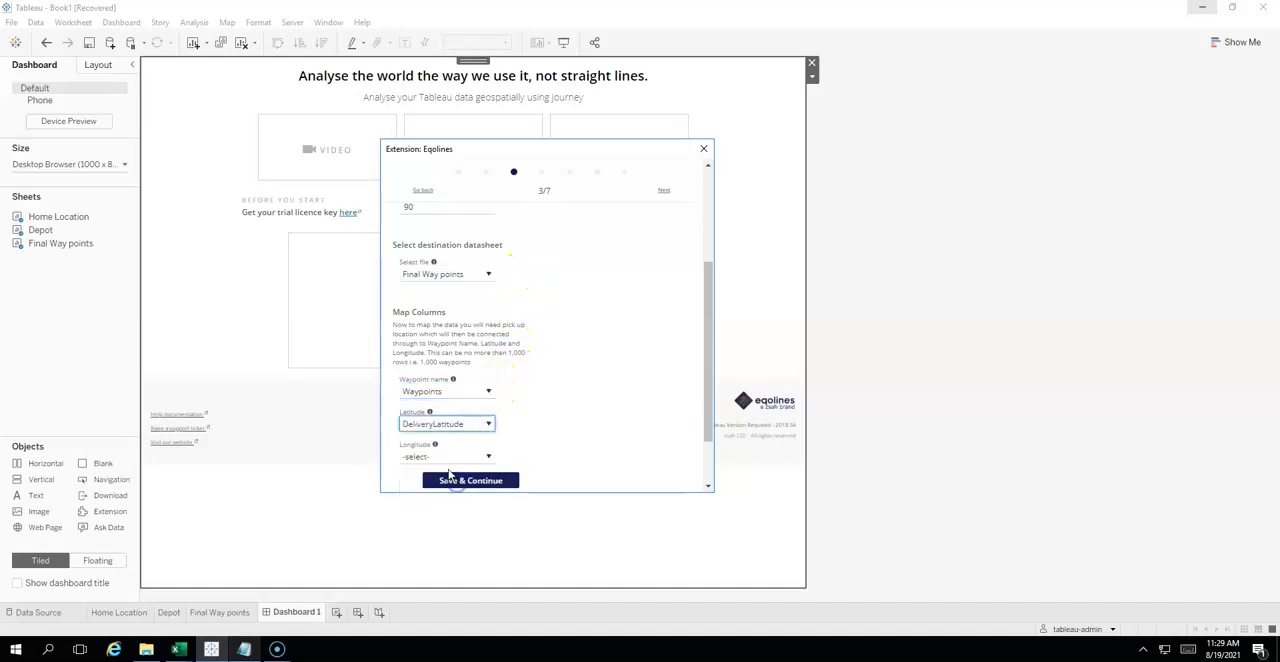
{"action": "left_click", "coordinate": [440, 458]}
{"action": "left_click", "coordinate": [450, 540]}
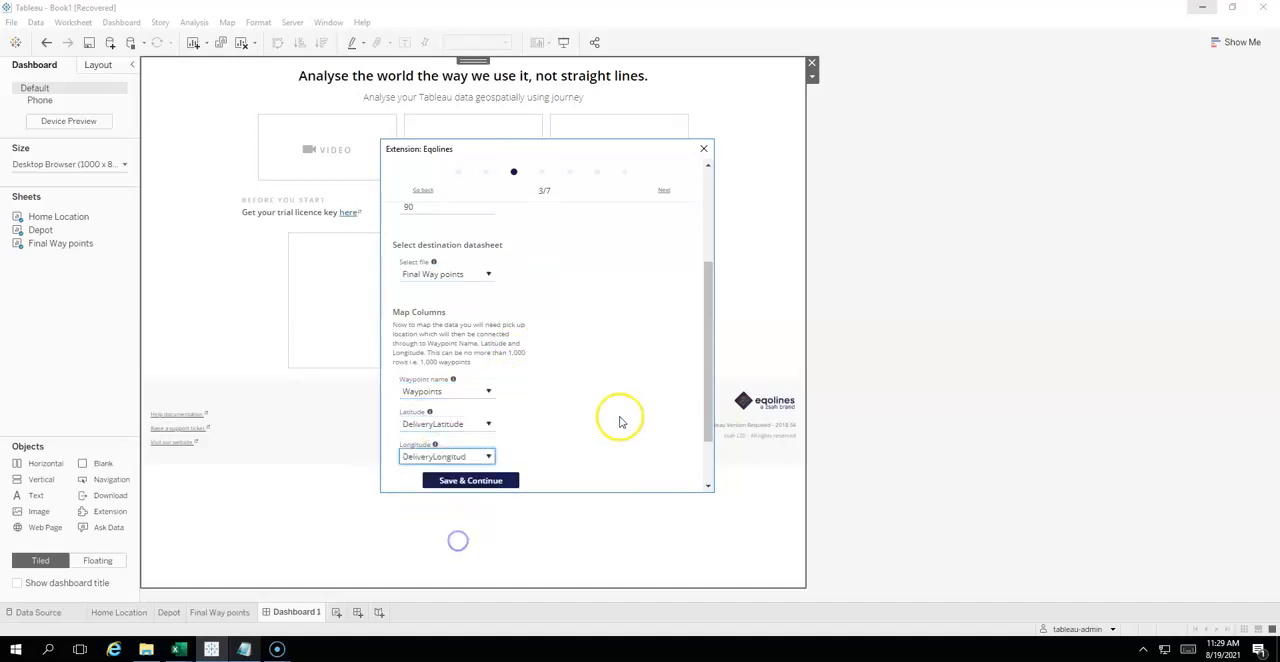
{"action": "left_click_drag", "start_coordinate": [705, 378], "coordinate": [694, 417]}
{"action": "left_click", "coordinate": [512, 404]}
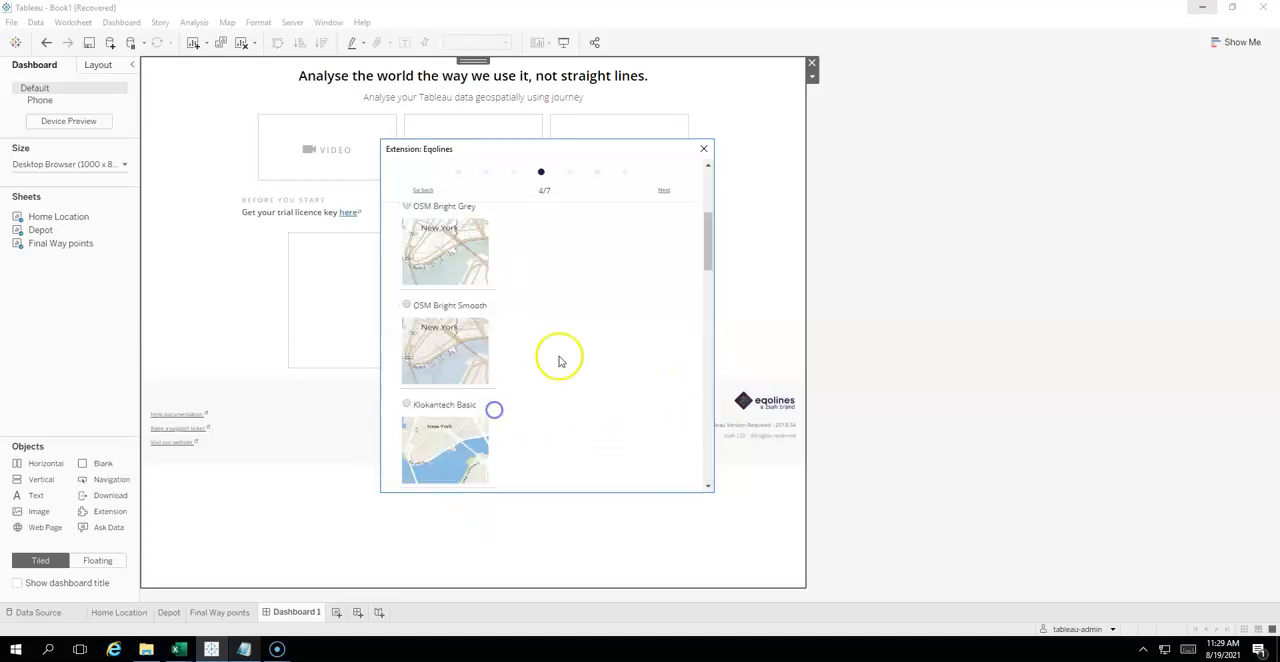
- Choose the OSM Bright Smooth map style and save the map style stage
{"action": "left_click_drag", "start_coordinate": [708, 214], "coordinate": [707, 253]}
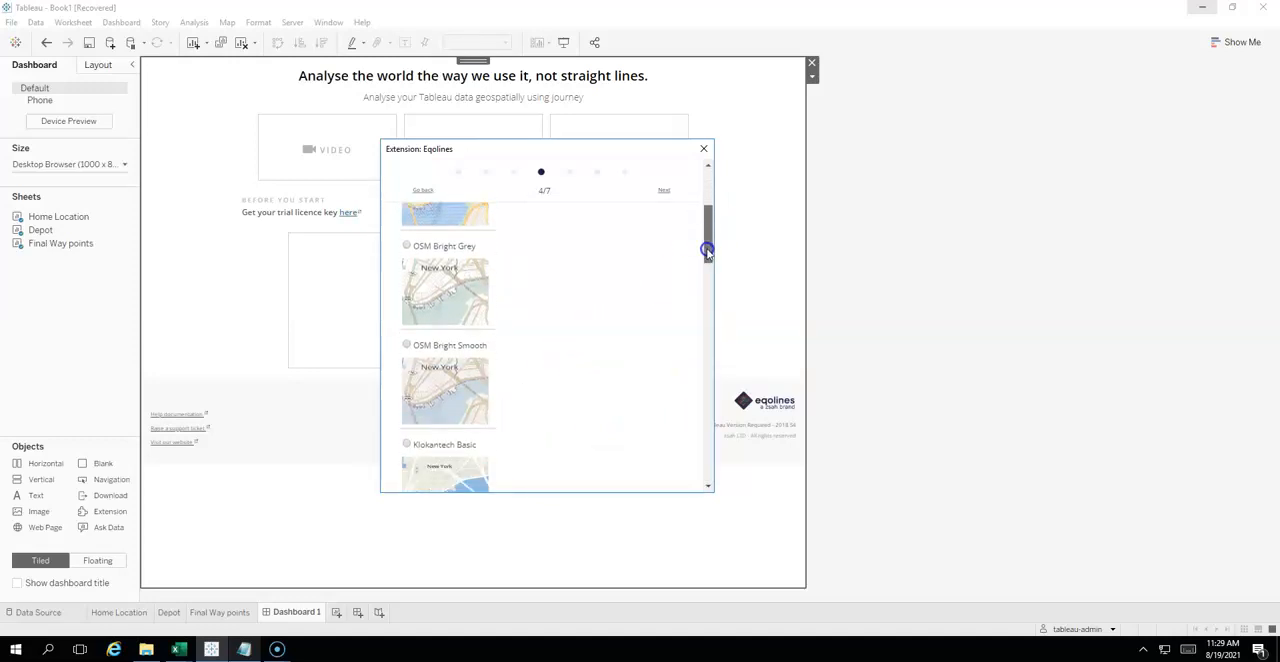
{"action": "left_click", "coordinate": [406, 345]}
{"action": "left_click_drag", "start_coordinate": [706, 254], "coordinate": [690, 470]}
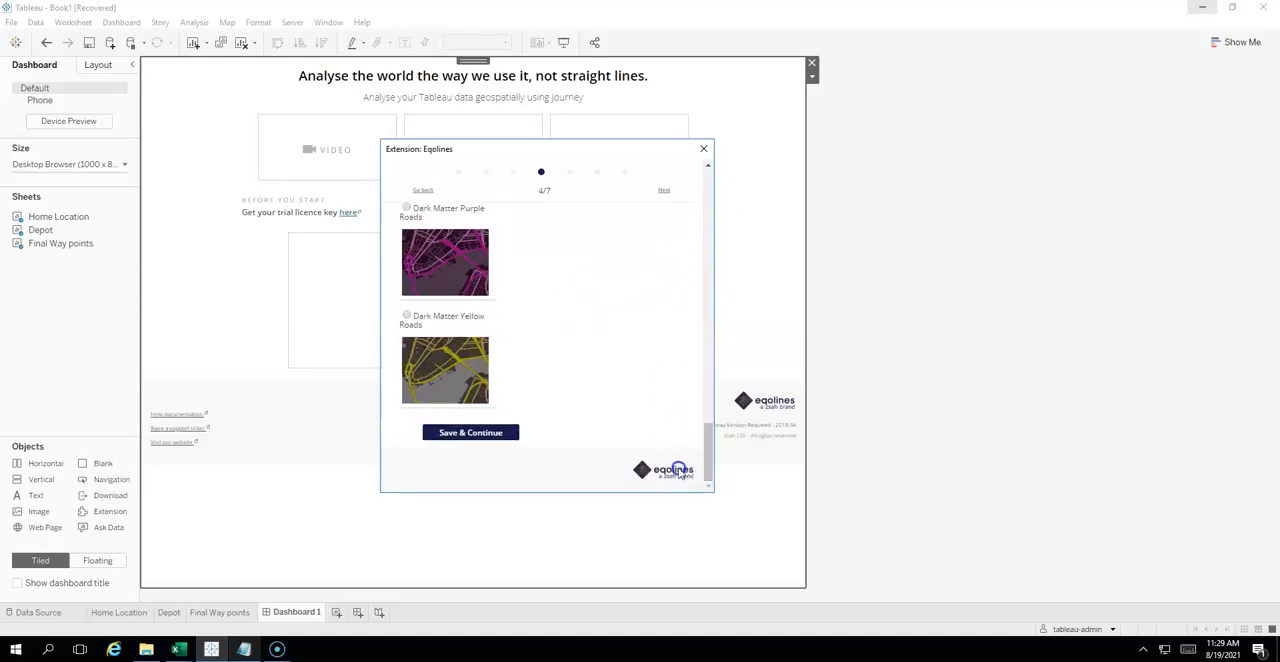
{"action": "left_click", "coordinate": [495, 437]}
- Continue through the remaining configuration stages and generate the route optimization map
{"action": "left_click", "coordinate": [471, 418]}
{"action": "left_click_drag", "start_coordinate": [708, 277], "coordinate": [697, 357]}
{"action": "left_click", "coordinate": [514, 435]}
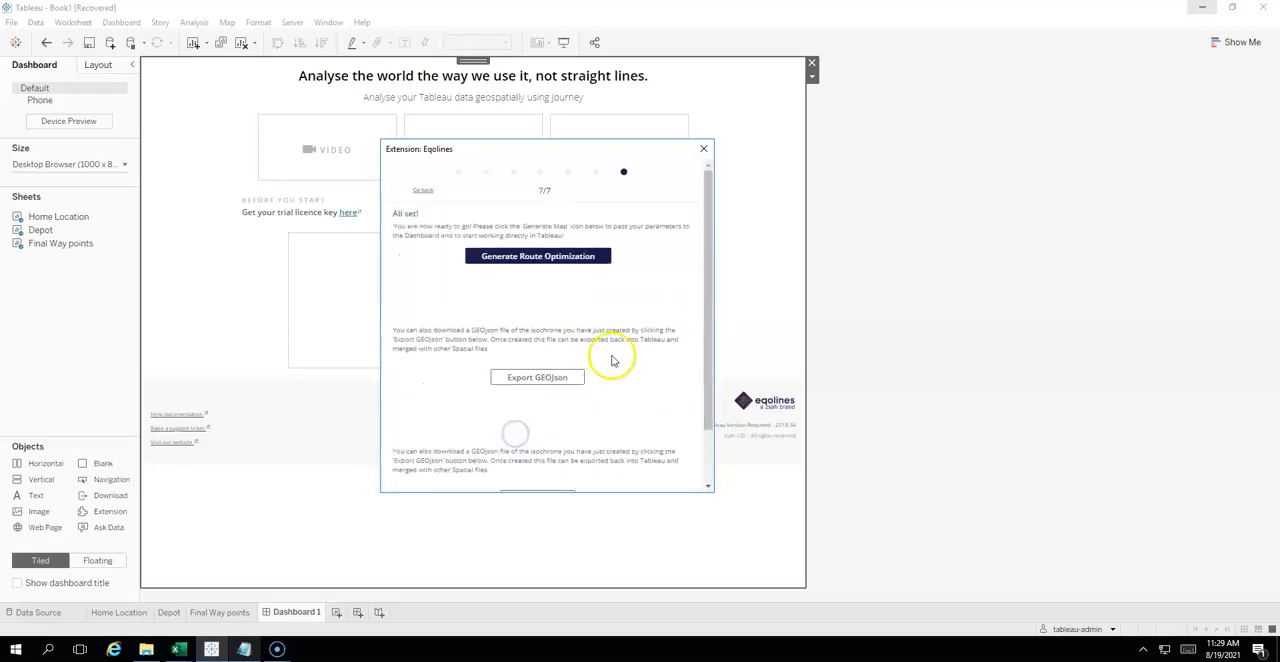
{"action": "left_click", "coordinate": [556, 259]}
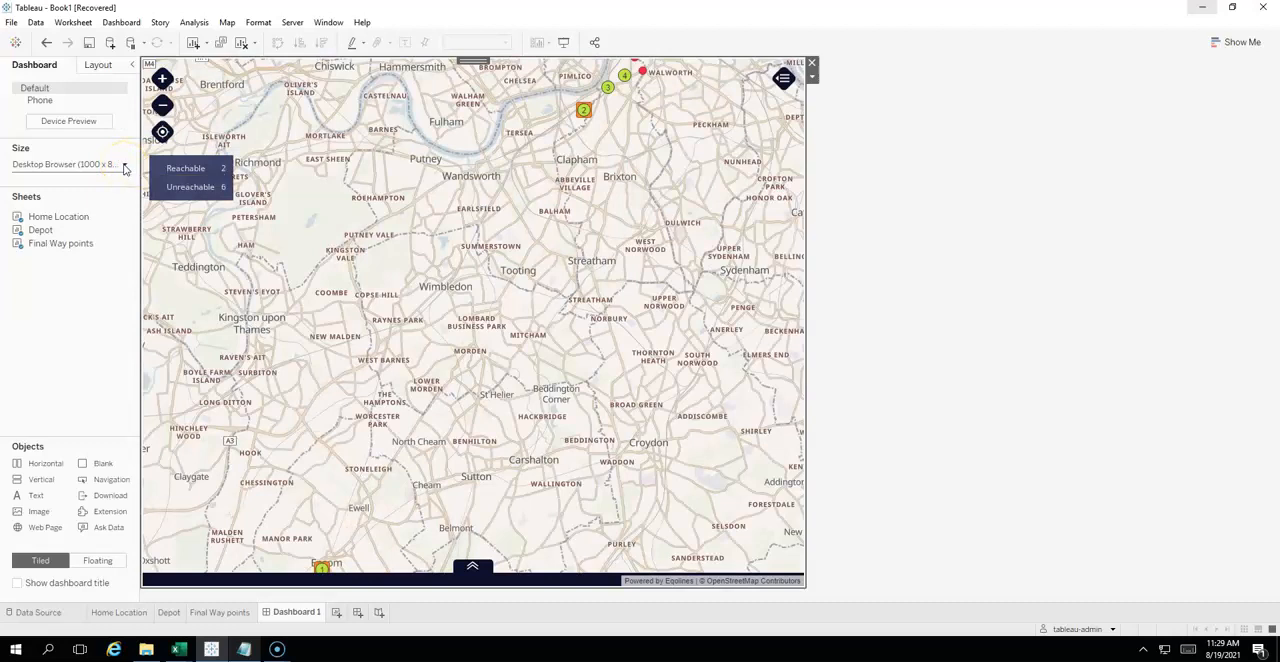
- Set the dashboard size to Automatic and show the dashboard in presentation mode
{"action": "left_click", "coordinate": [124, 165]}
{"action": "left_click", "coordinate": [118, 187]}
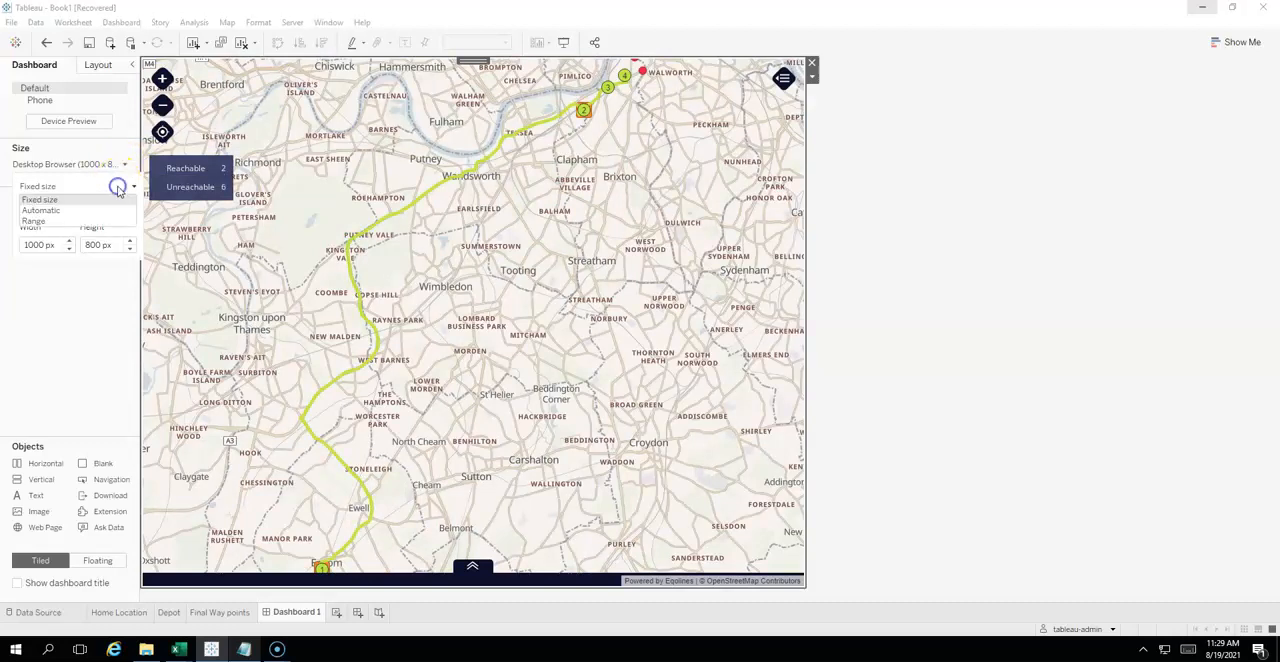
{"action": "left_click", "coordinate": [110, 211]}
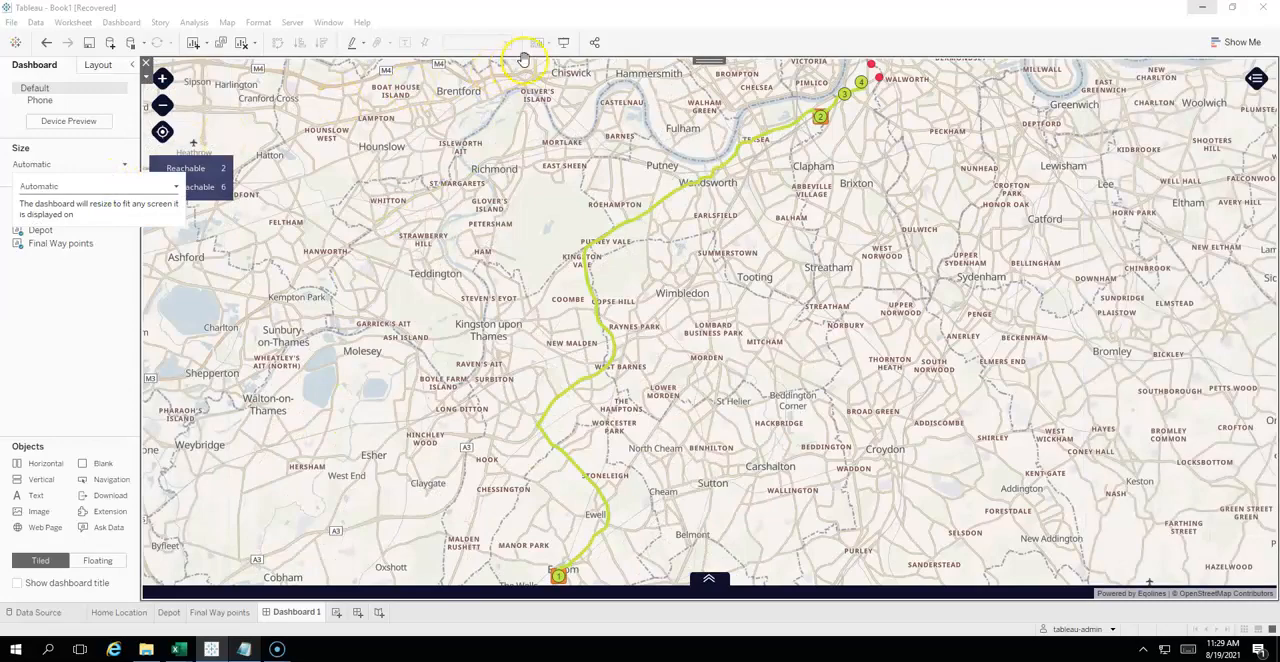
{"action": "left_click", "coordinate": [565, 45]}
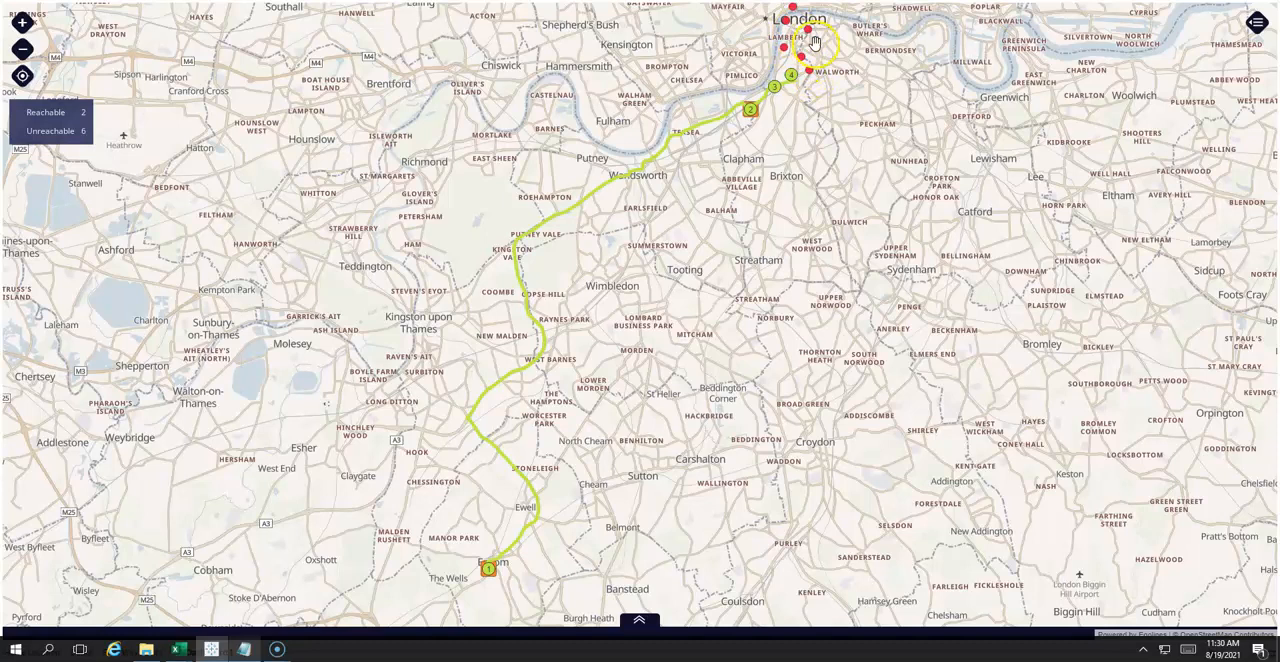
- Set the map's total number of vehicles to 2 and submit the change to recalculate the routes
{"action": "left_click", "coordinate": [1257, 23]}
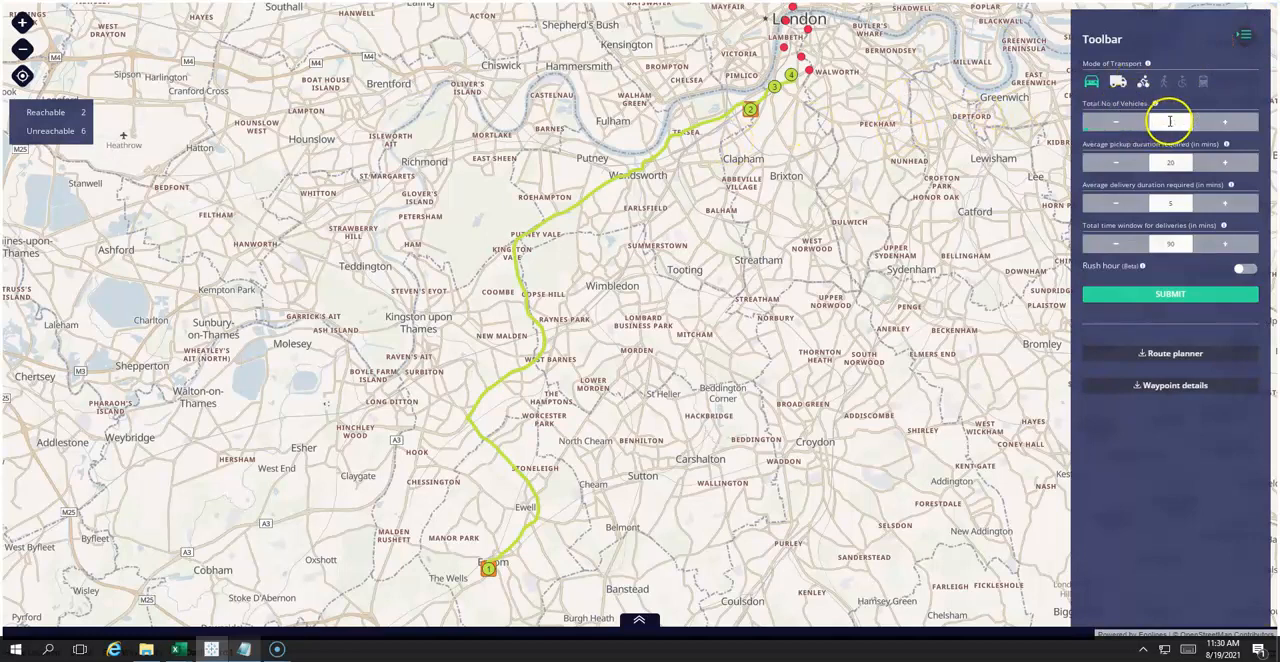
{"action": "left_click", "coordinate": [1226, 121]}
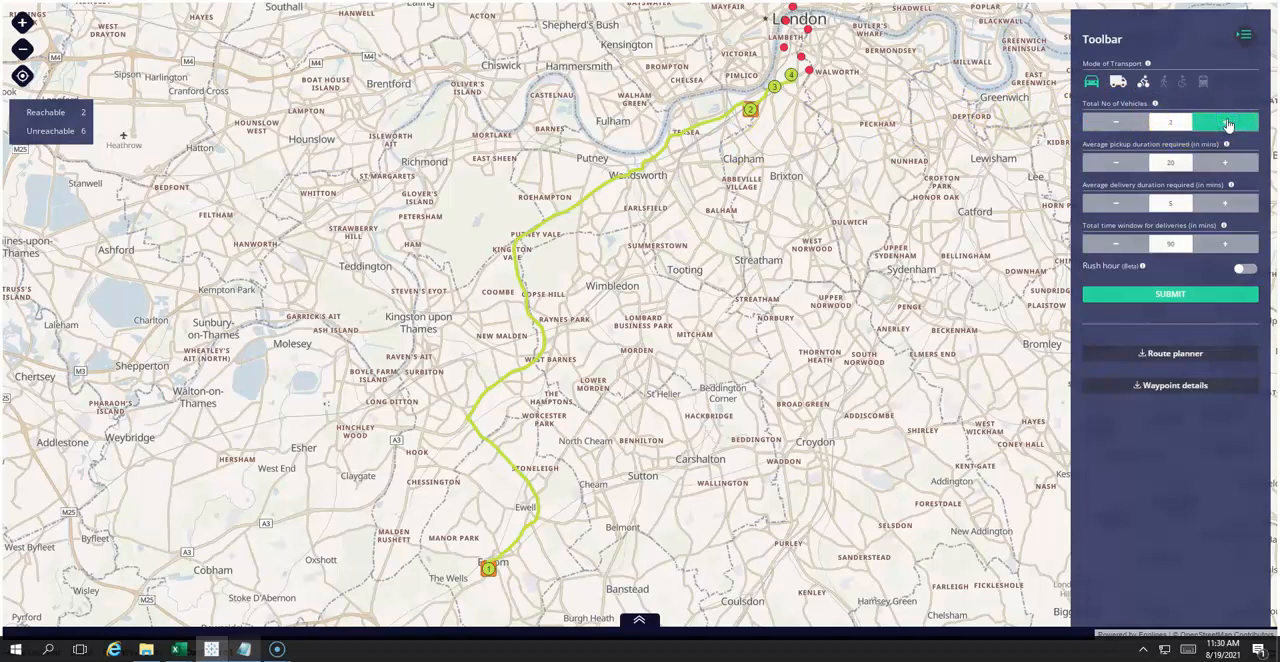
{"action": "left_click", "coordinate": [1183, 294]}
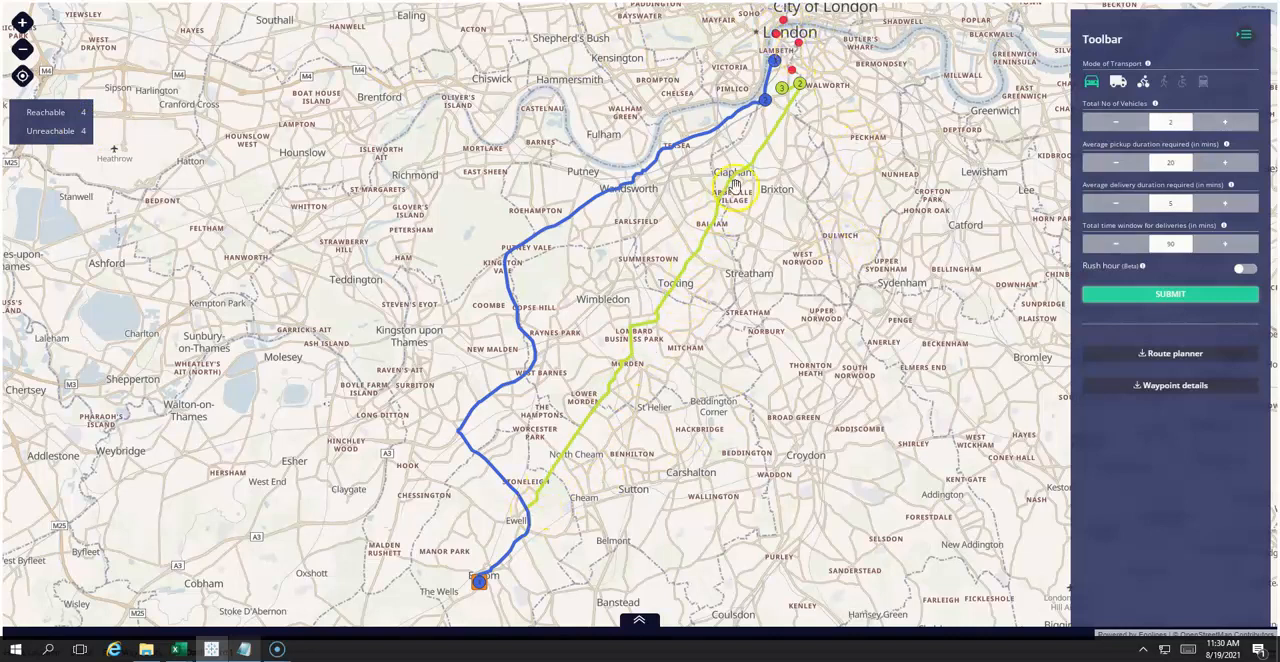
- Set average pickup duration to 30, average delivery duration to 8 and total delivery time window to 120 minutes, and submit them
{"action": "left_click", "coordinate": [1224, 163]}
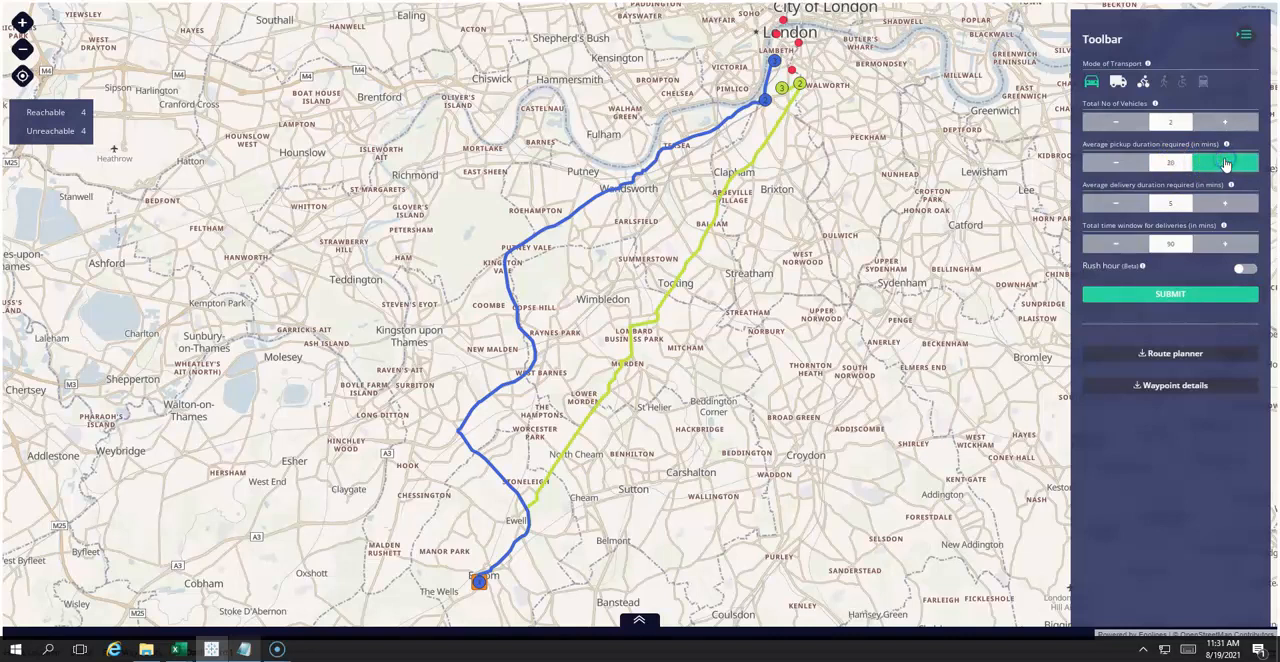
{"action": "left_click", "coordinate": [1226, 203]}
{"action": "left_click", "coordinate": [1224, 245]}
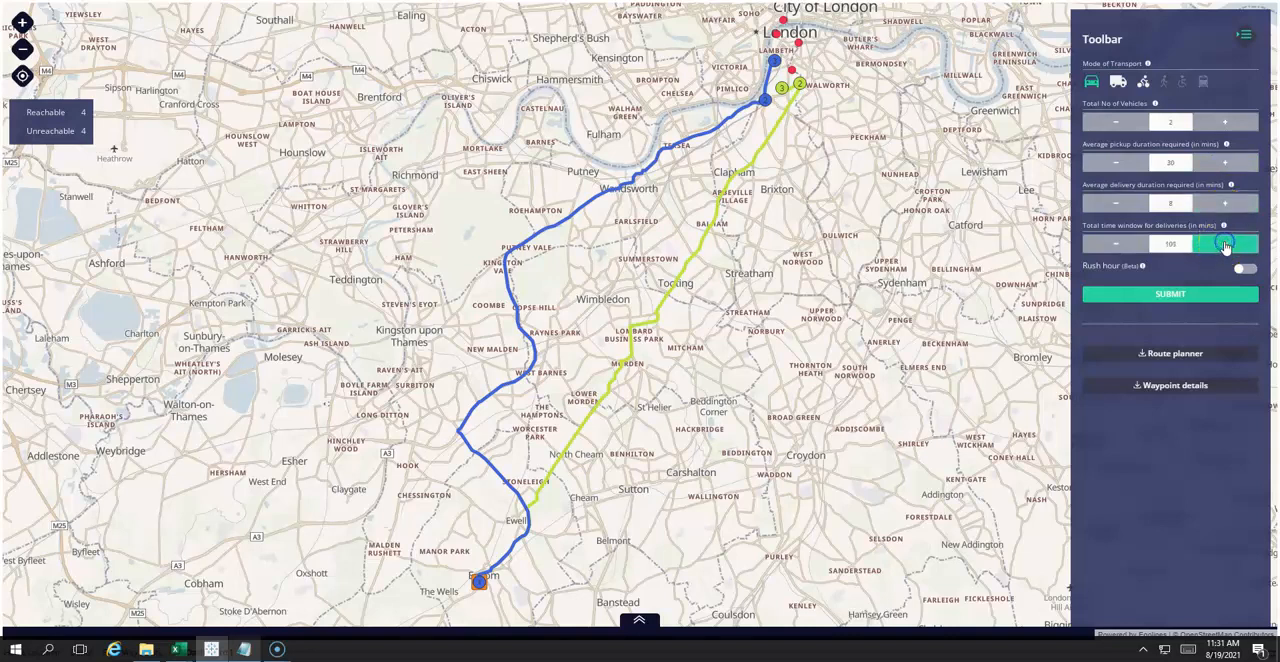
{"action": "left_click", "coordinate": [1227, 246]}
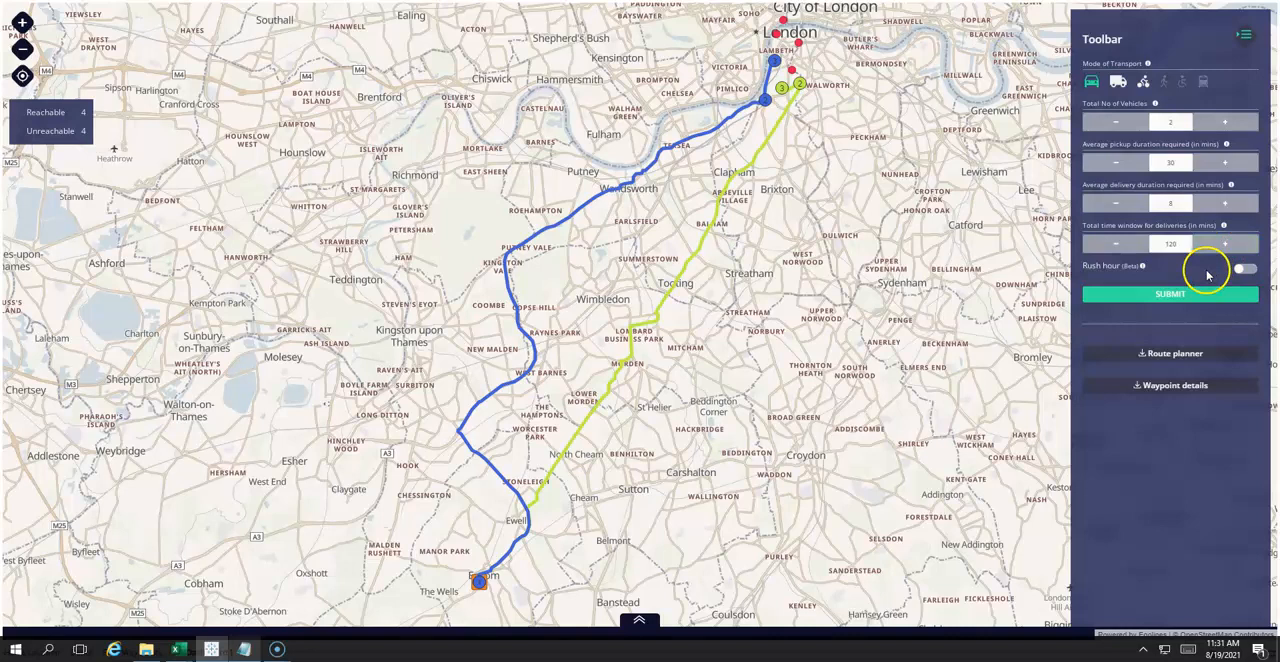
{"action": "left_click", "coordinate": [1185, 297]}
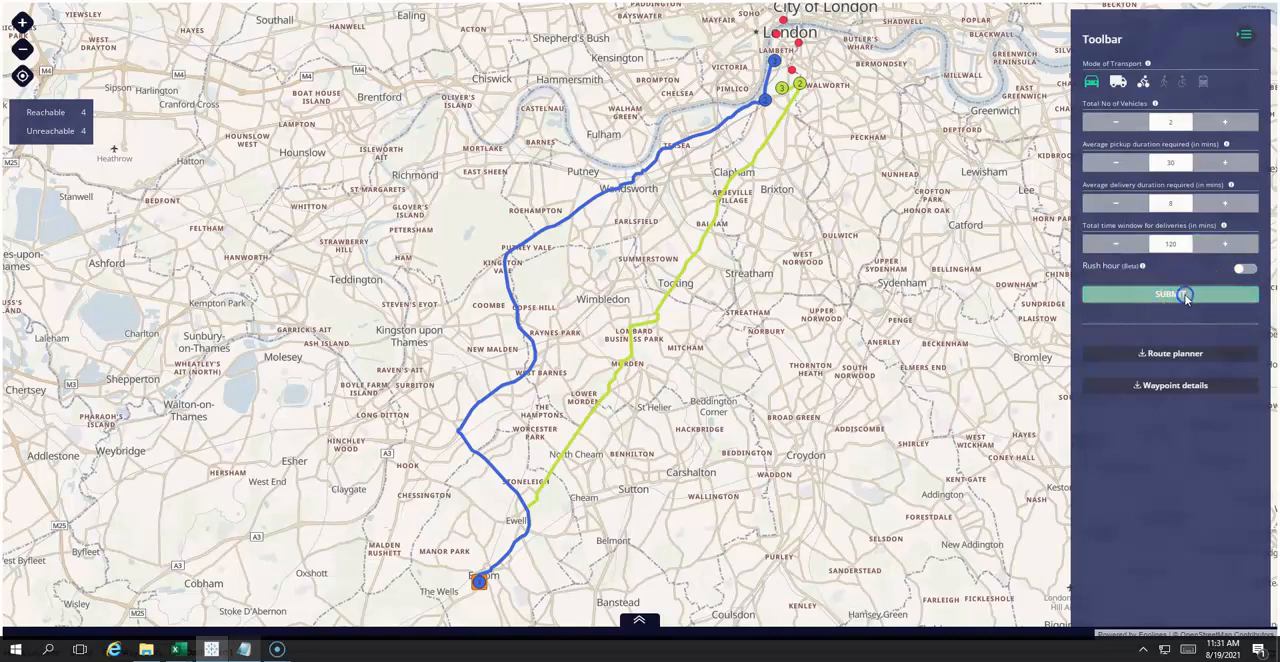